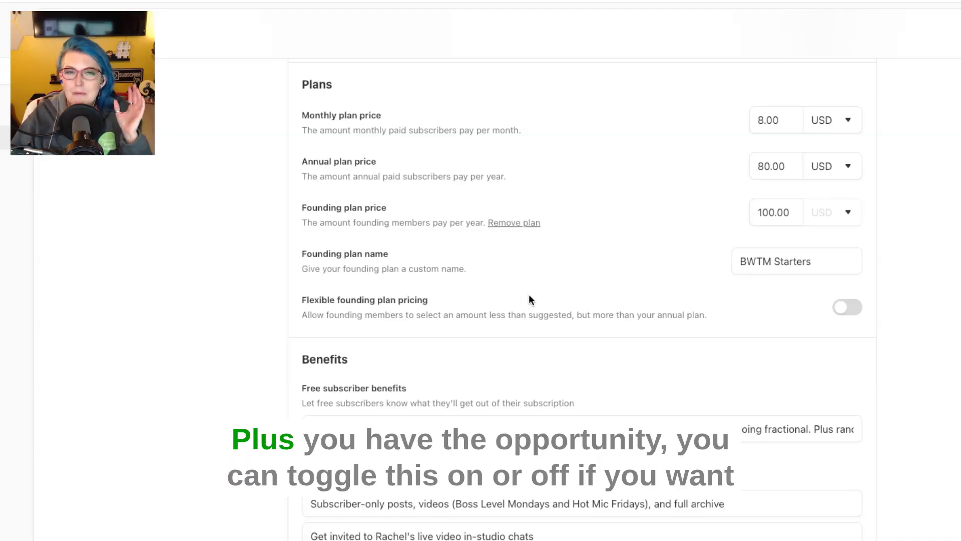
Turn on flexible founding plan pricing and save the plan settings
left_click(838, 312)
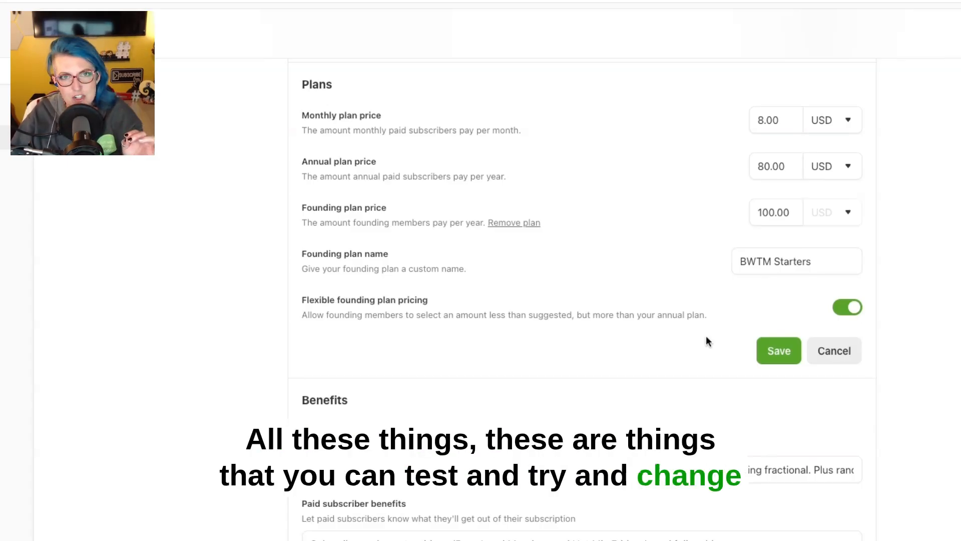
left_click(772, 353)
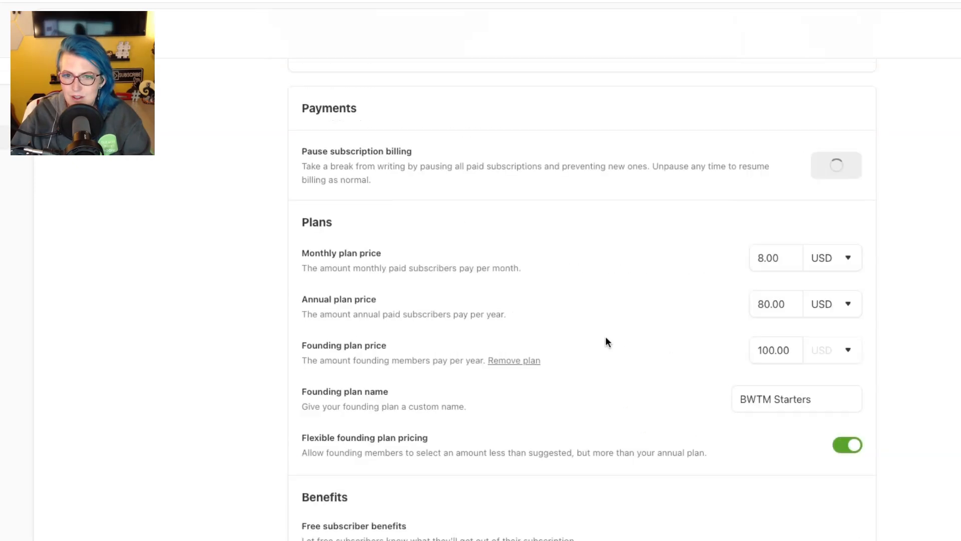
Review the plan settings, the full free subscriber benefit text and the three paid subscriber benefit fields
scroll(556, 333, "down", 3)
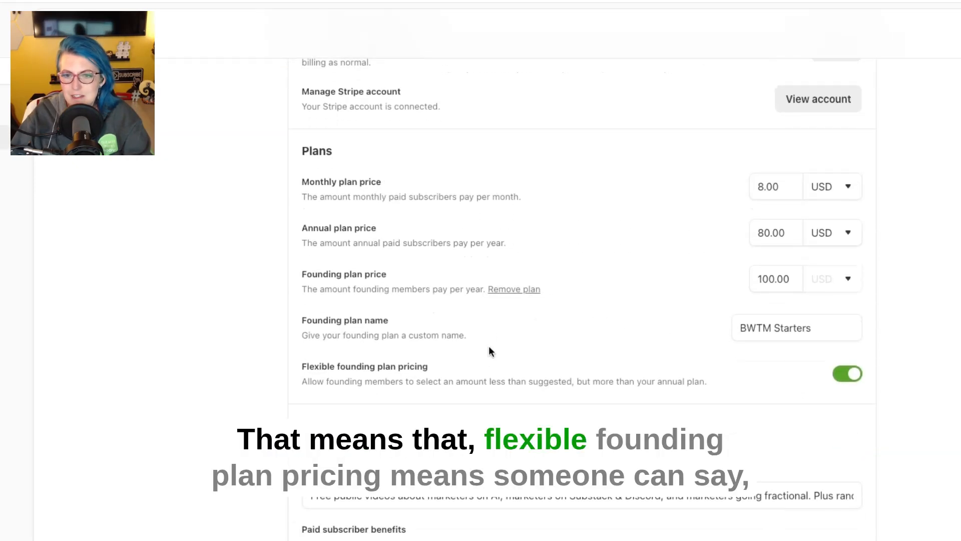
scroll(489, 346, "down", 2)
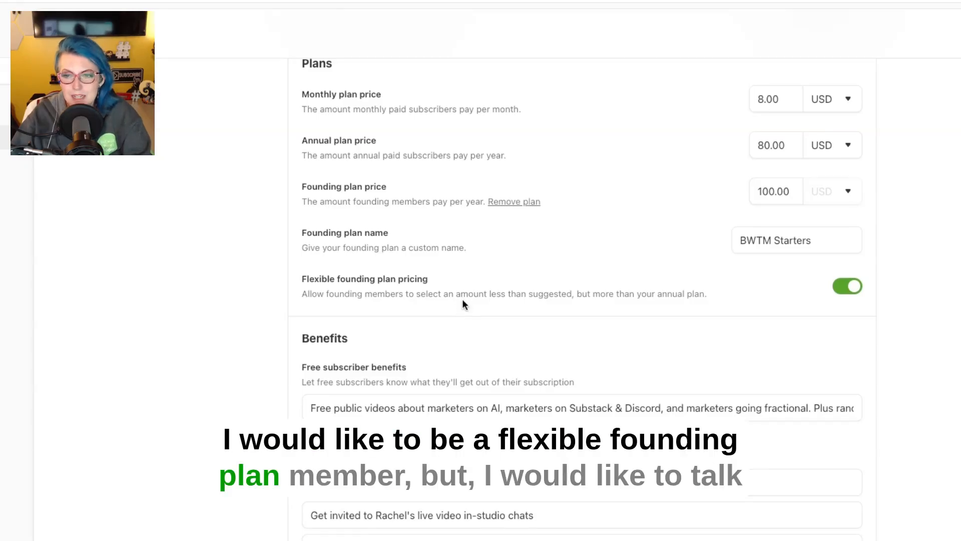
scroll(463, 299, "down", 2)
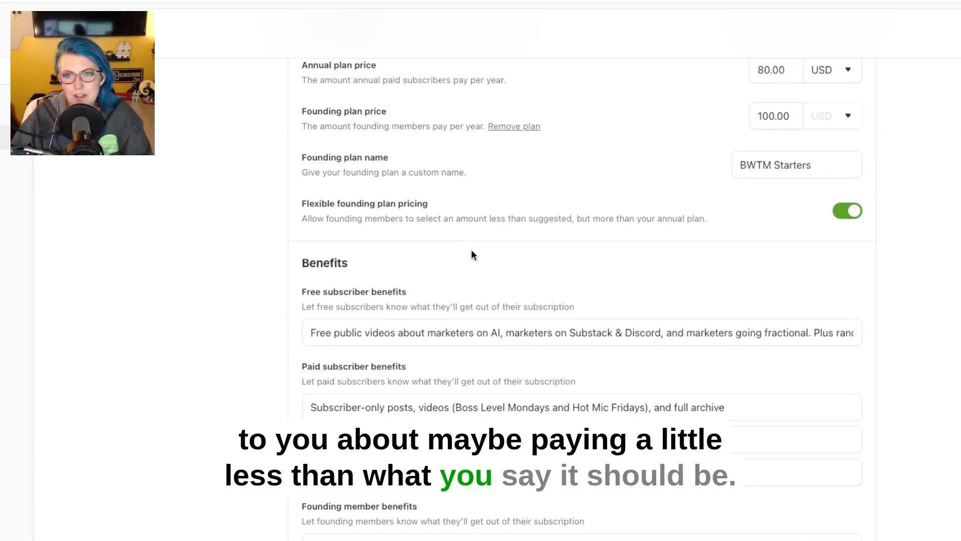
scroll(471, 253, "down", 1)
scroll(471, 249, "down", 2)
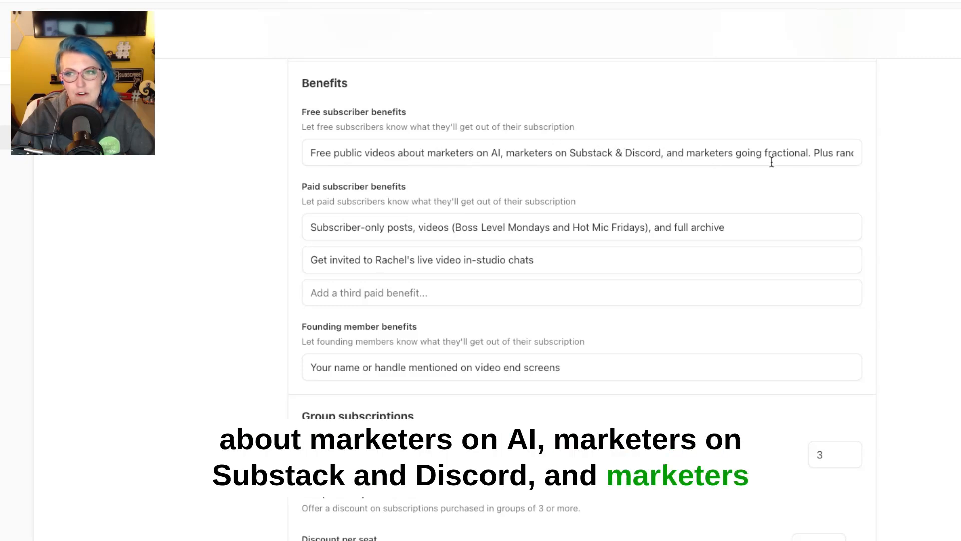
left_click(812, 157)
key("Down")
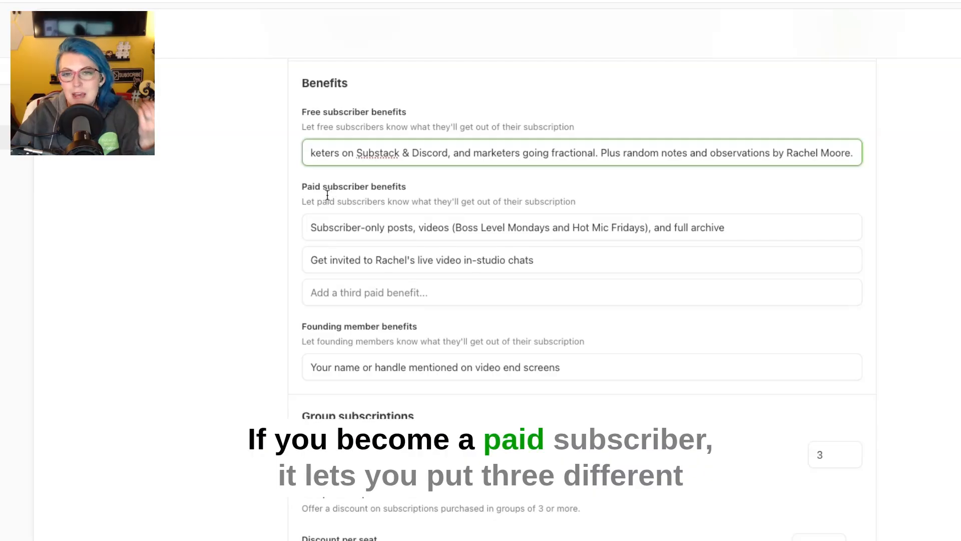
left_click(323, 231)
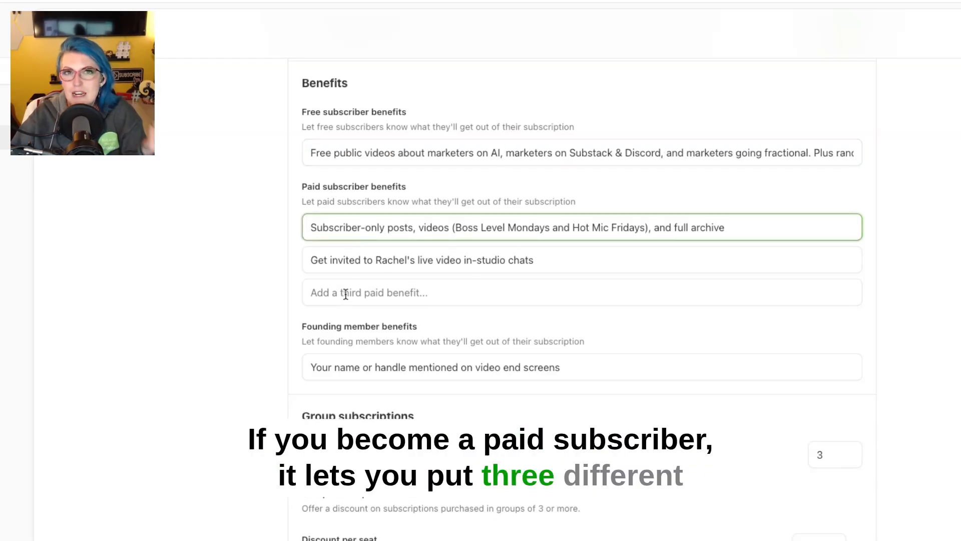
left_click(379, 293)
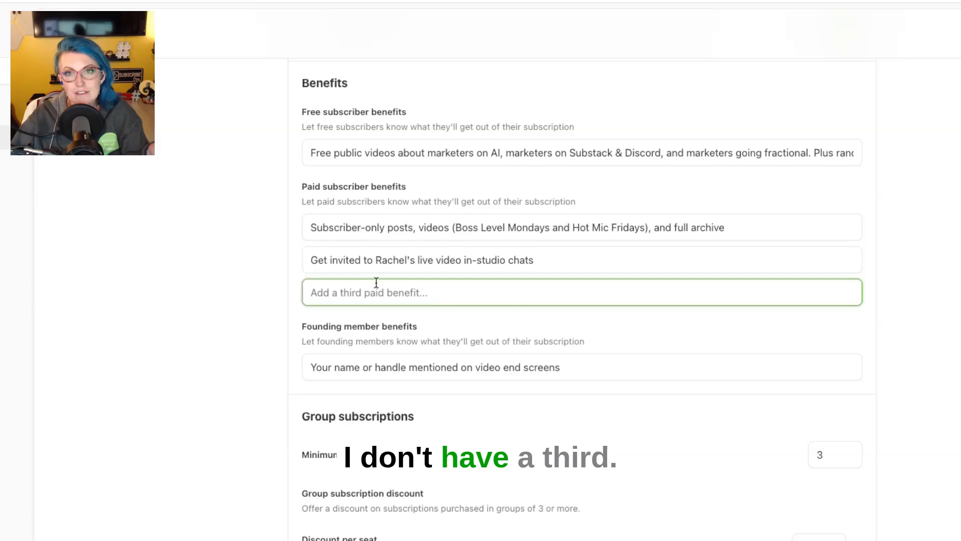
Change the opening of the first paid subscriber benefit to "Paid-subscriber-only posts"
left_click(317, 229)
key("BackSpace")
type("Paid-s")
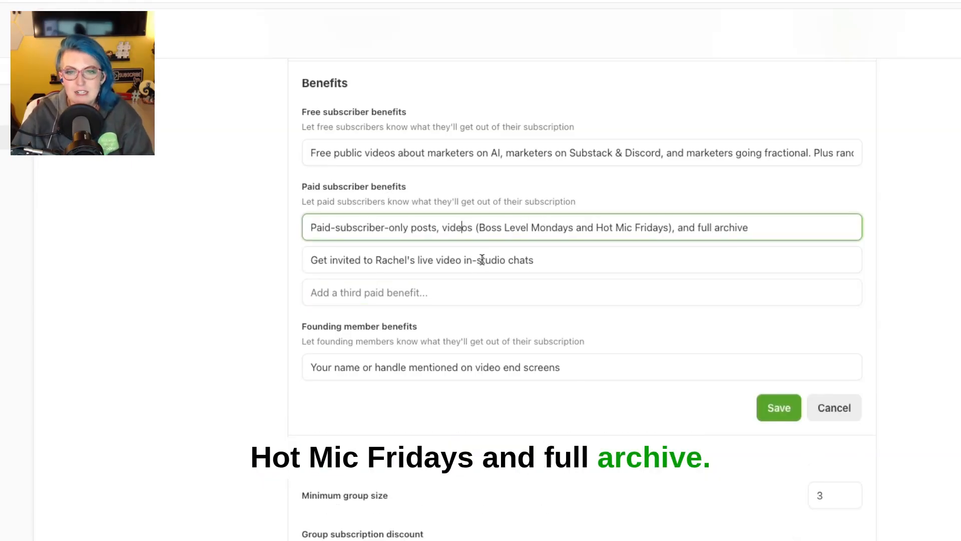
Reword the second paid subscriber benefit so it begins "Get invited to be an audience member in"
left_click(350, 260)
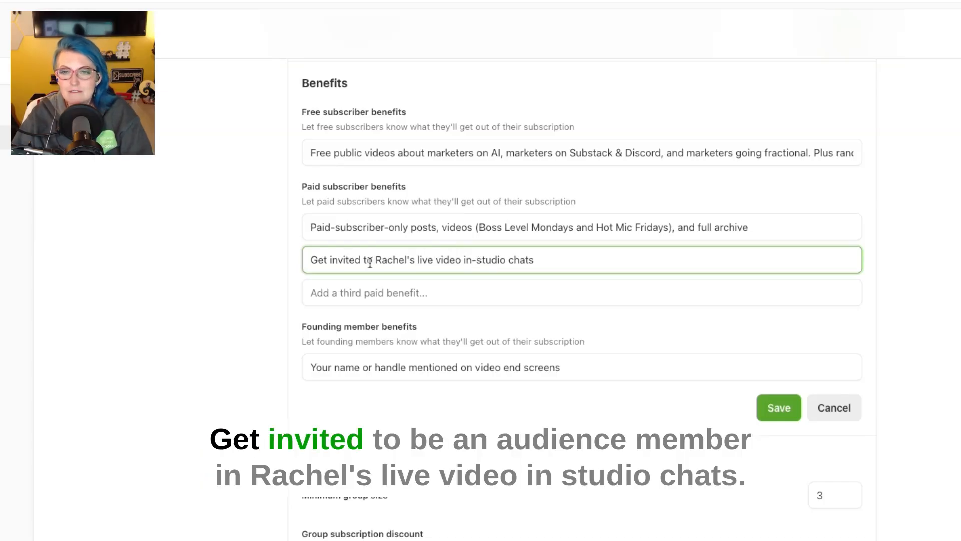
type("e an audience m")
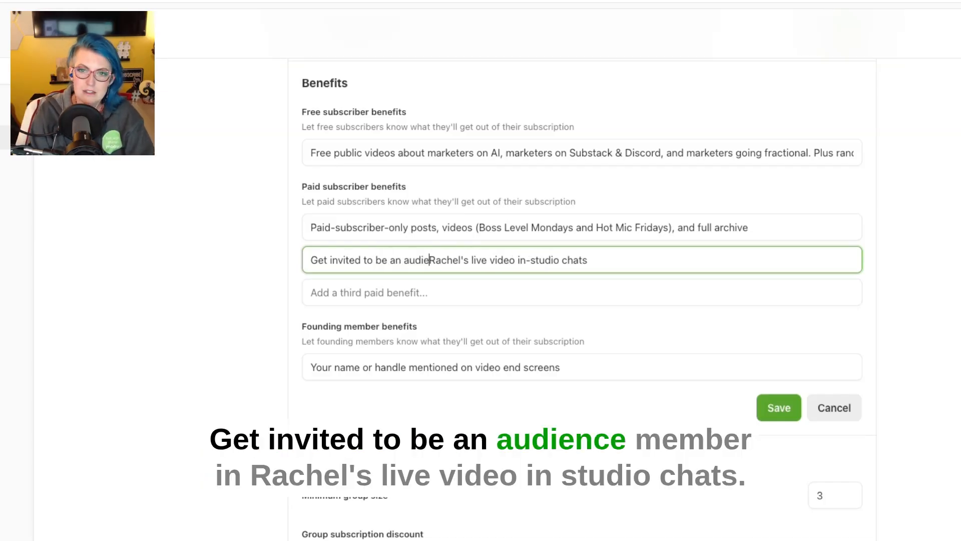
type("ember in")
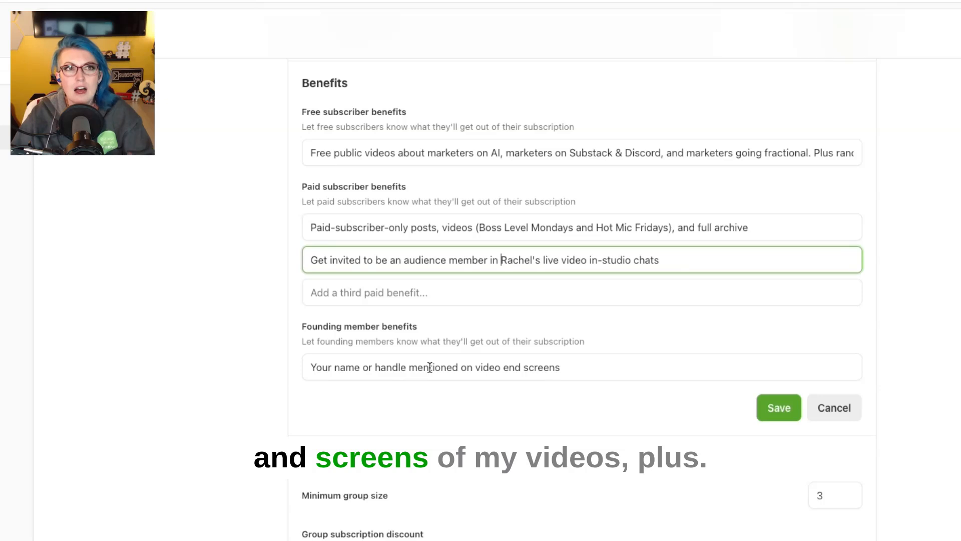
Add "plus a verbal shout-out during livestreams" to the end of the founding member benefit and save the benefits
left_click(573, 366)
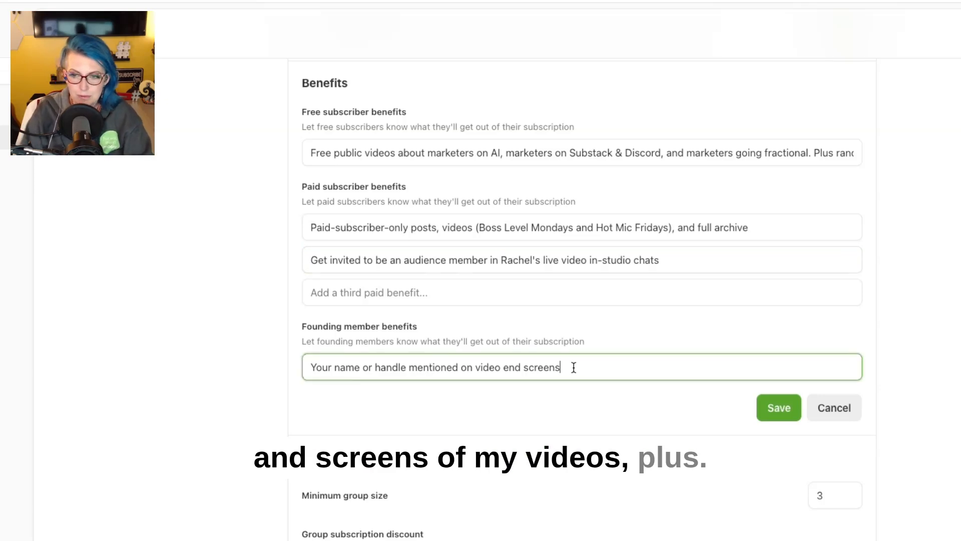
type("plus a ver")
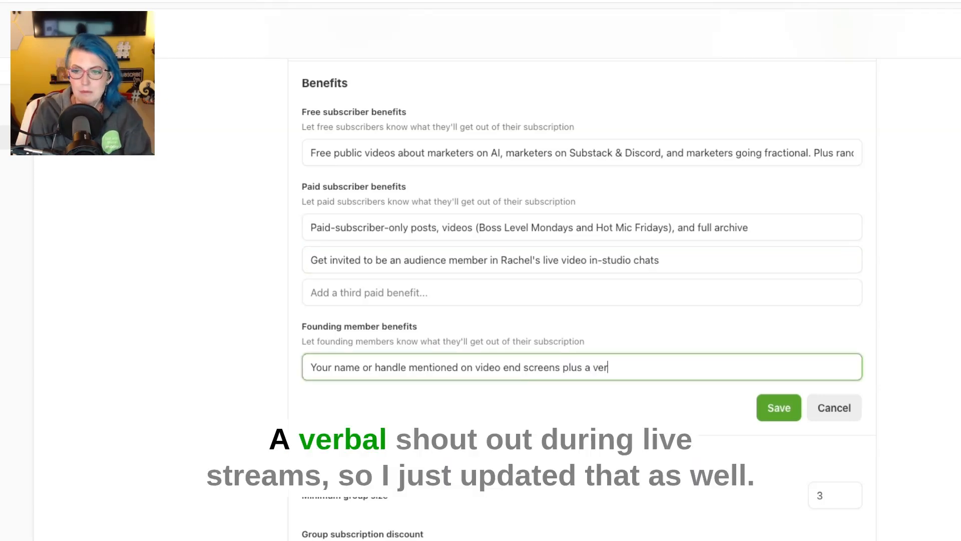
type("bal shout-out during l")
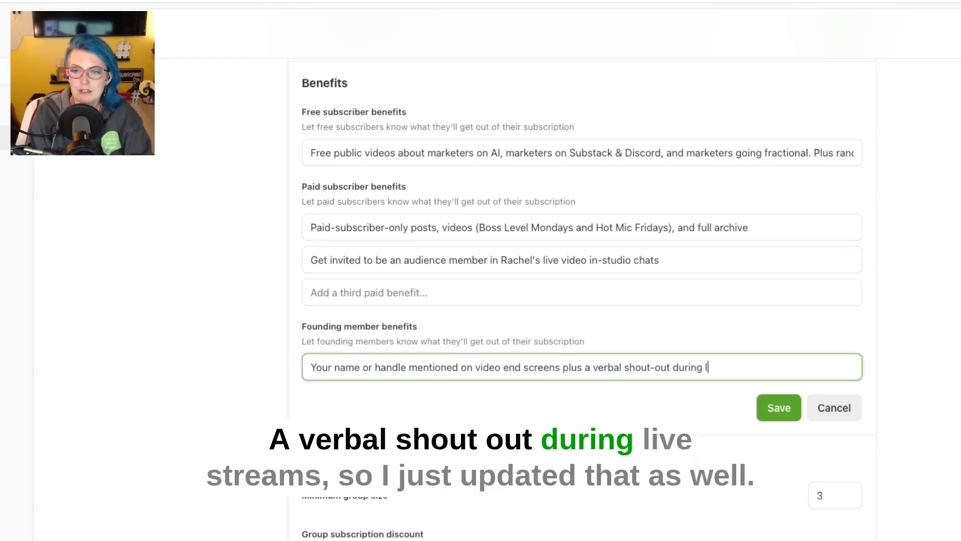
type("ivestreams")
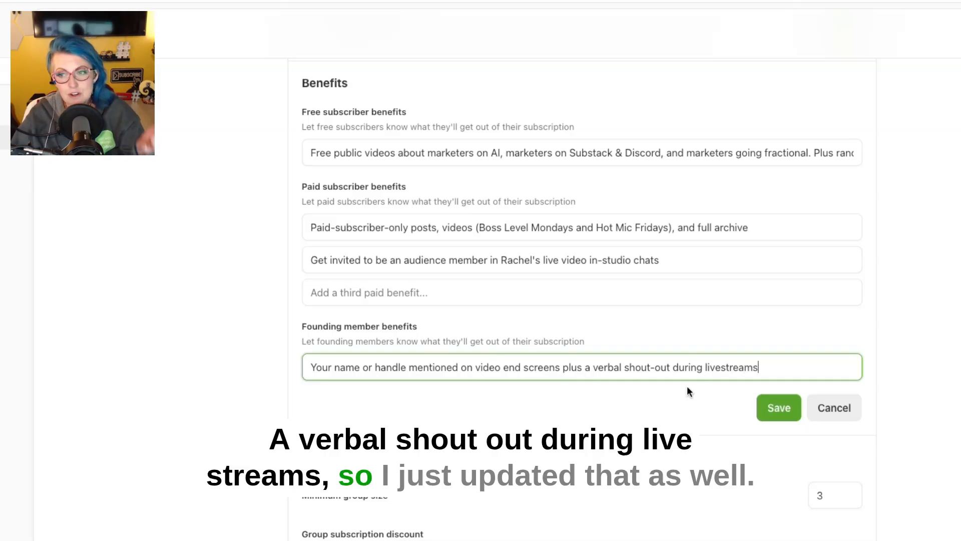
left_click(773, 406)
Review the plans, the updated benefits and the group subscription size and discount settings
scroll(560, 310, "up", 6)
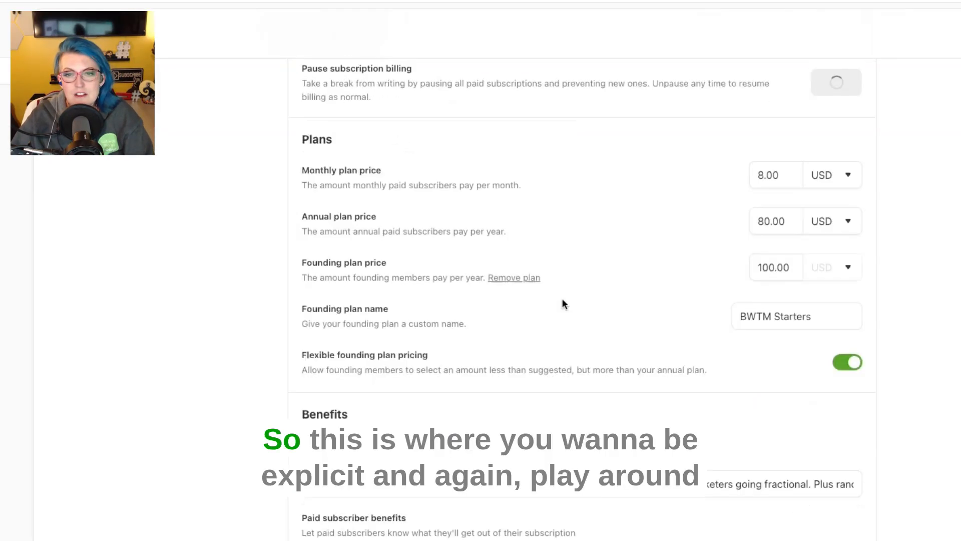
scroll(555, 305, "down", 10)
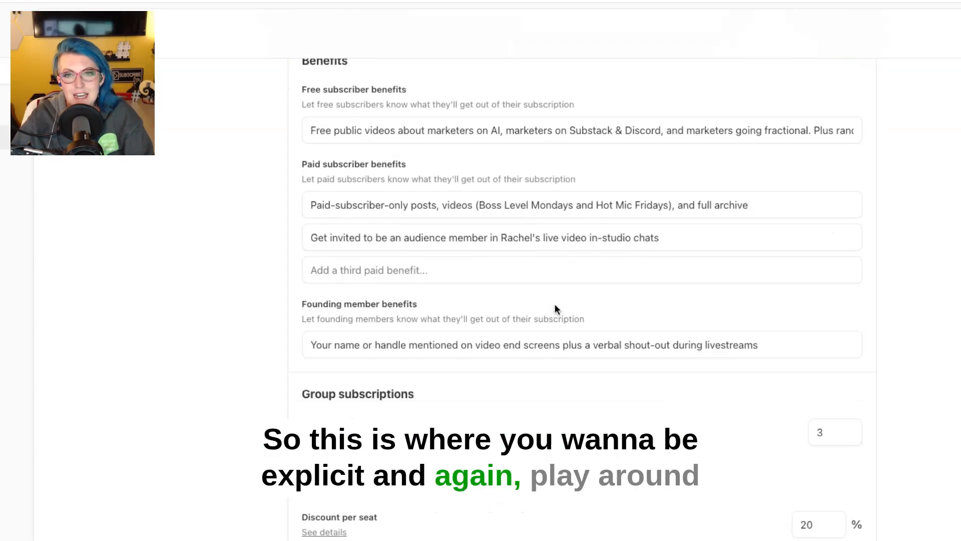
scroll(555, 306, "up", 2)
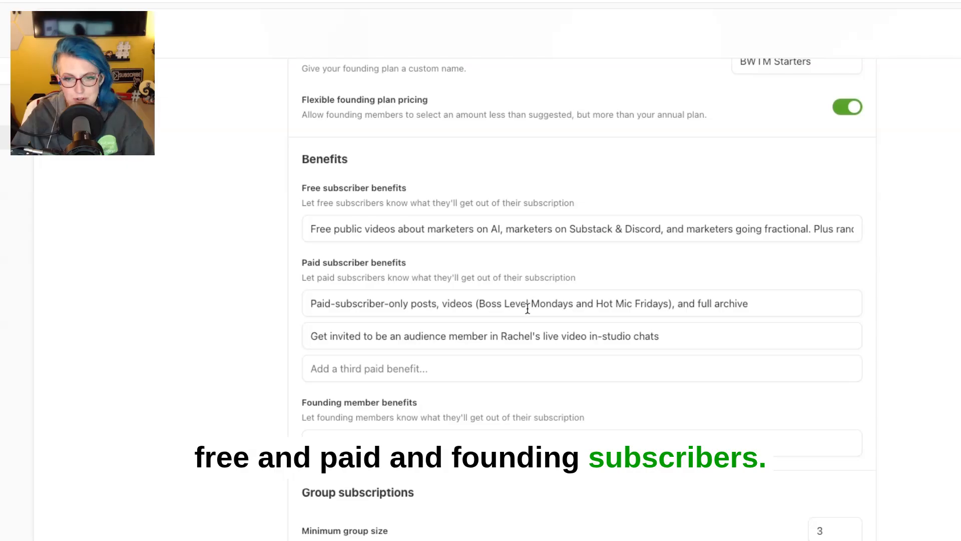
scroll(528, 309, "down", 10)
scroll(527, 309, "up", 2)
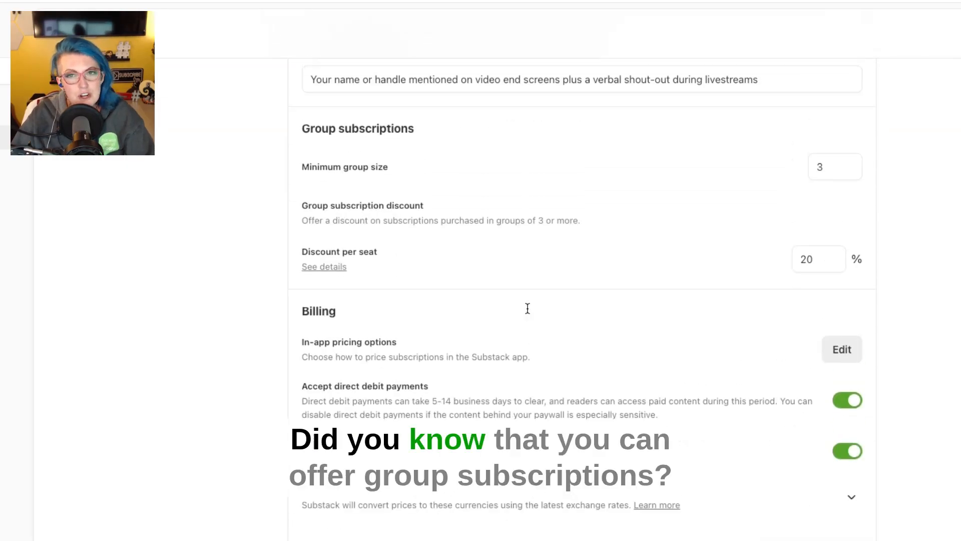
scroll(527, 308, "down", 1)
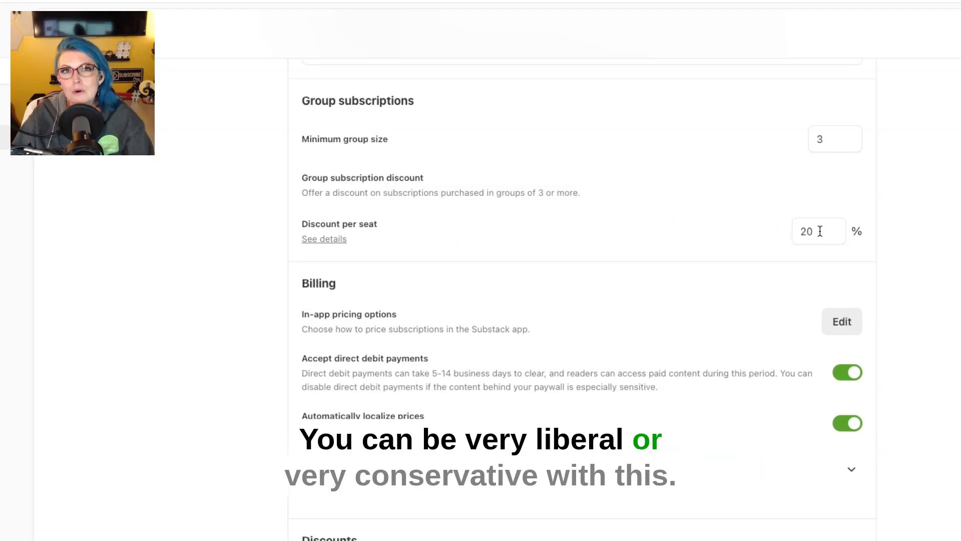
scroll(641, 280, "down", 5)
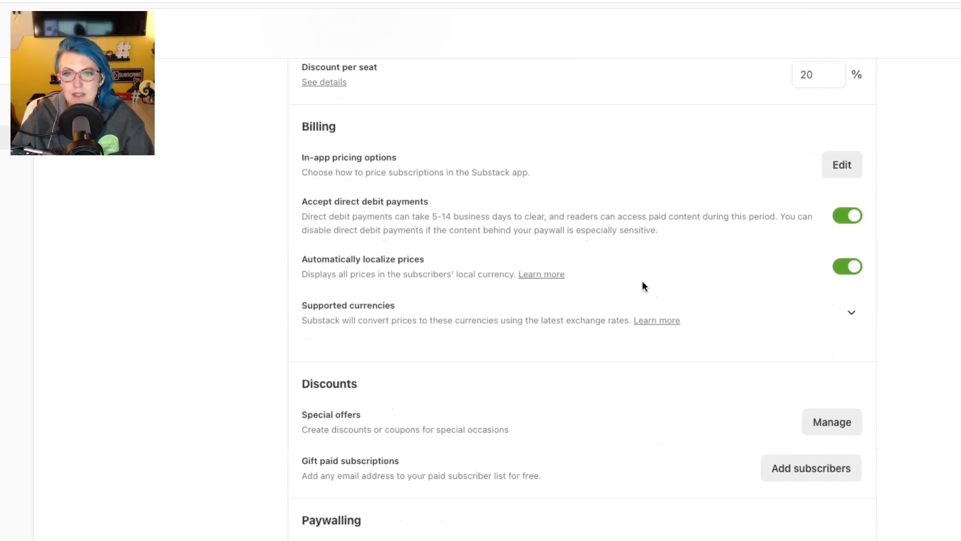
Examine the in-app pricing options in the billing settings and close them without making changes
scroll(642, 282, "up", 2)
scroll(642, 282, "down", 1)
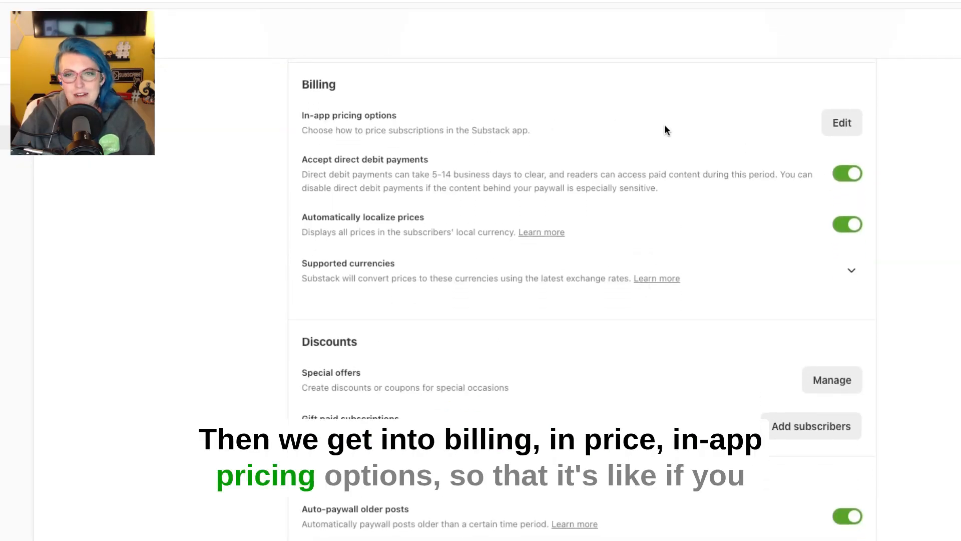
left_click(839, 126)
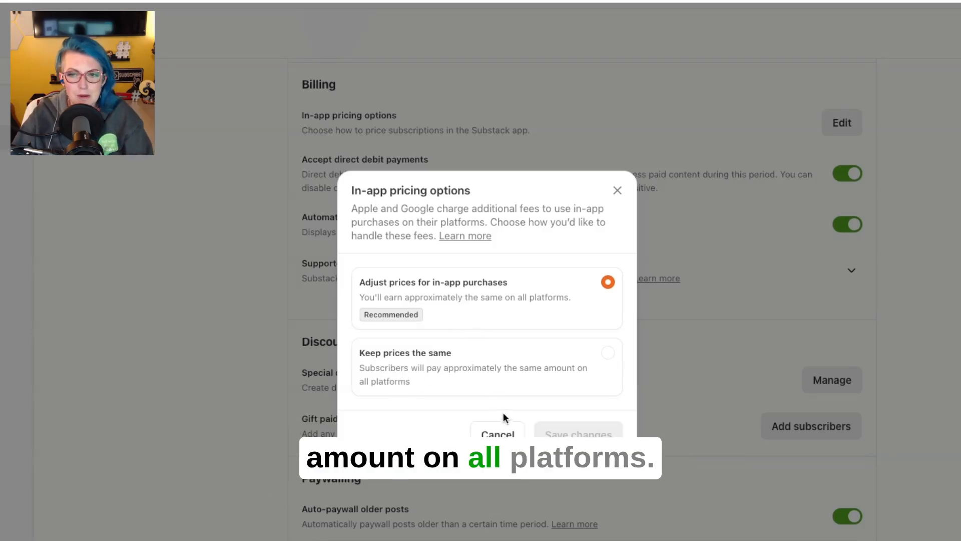
left_click(499, 437)
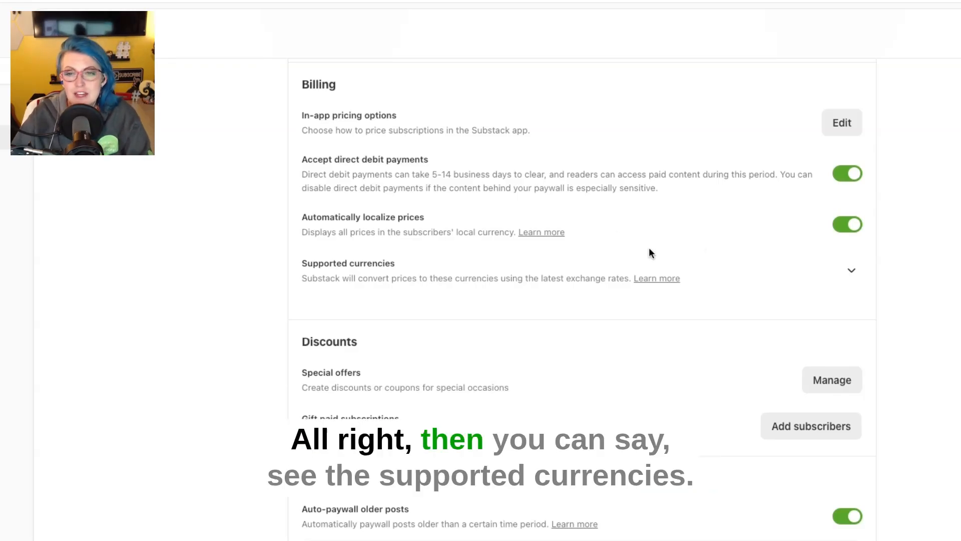
Examine the monthly, annual and founding prices in the supported currencies list, then collapse it
left_click(852, 273)
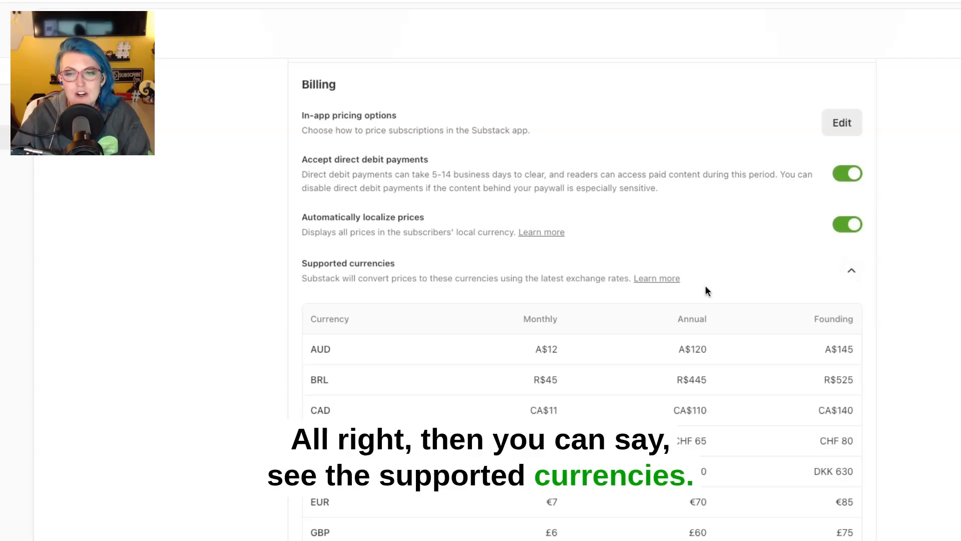
scroll(705, 286, "down", 1)
scroll(706, 288, "down", 3)
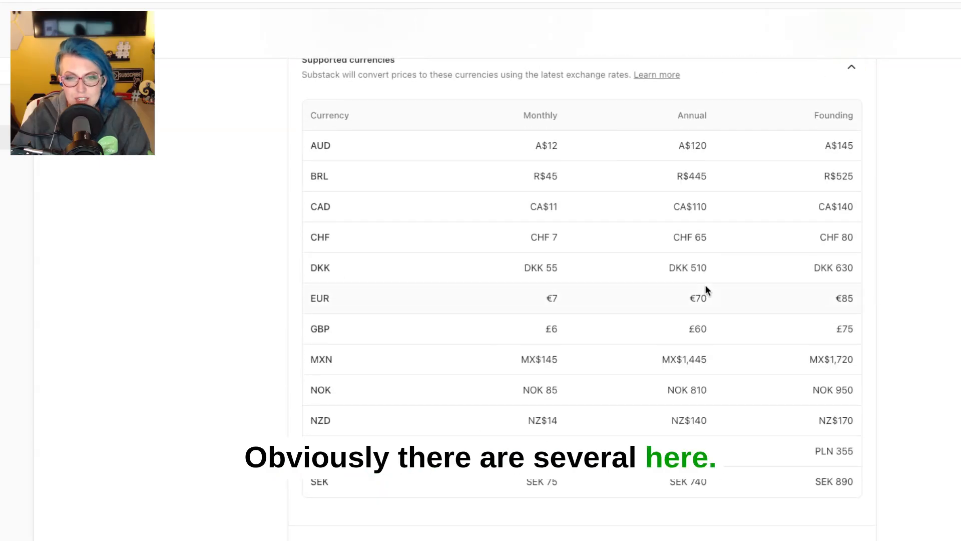
scroll(705, 284, "up", 2)
scroll(721, 245, "down", 1)
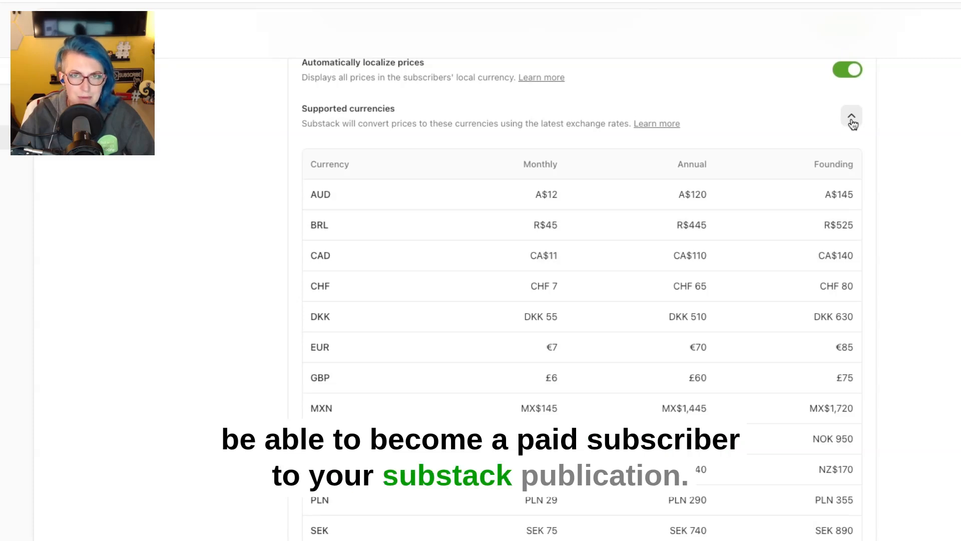
left_click(851, 119)
Start a new special offer from the discounts settings and name it "First Six Months Paid Subscriber"
scroll(457, 239, "down", 2)
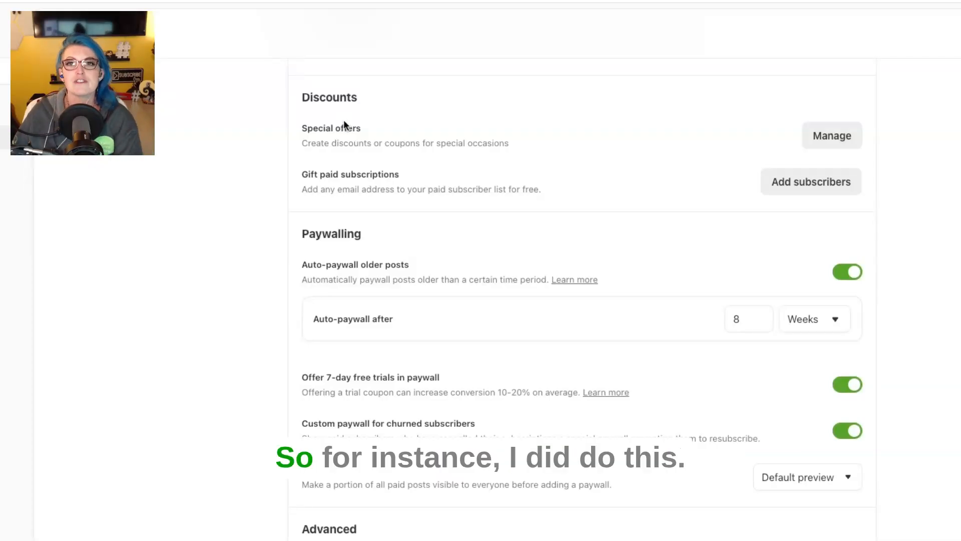
left_click(835, 132)
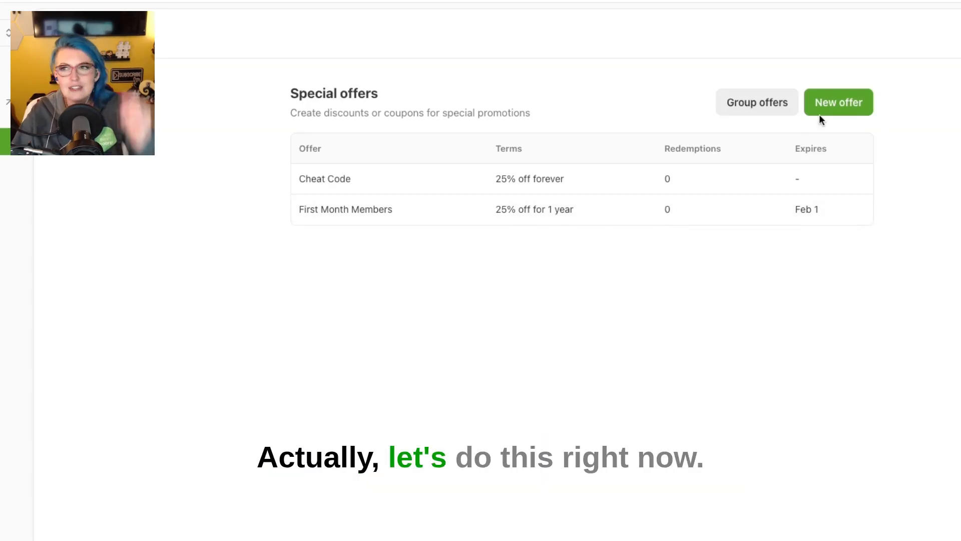
left_click(828, 104)
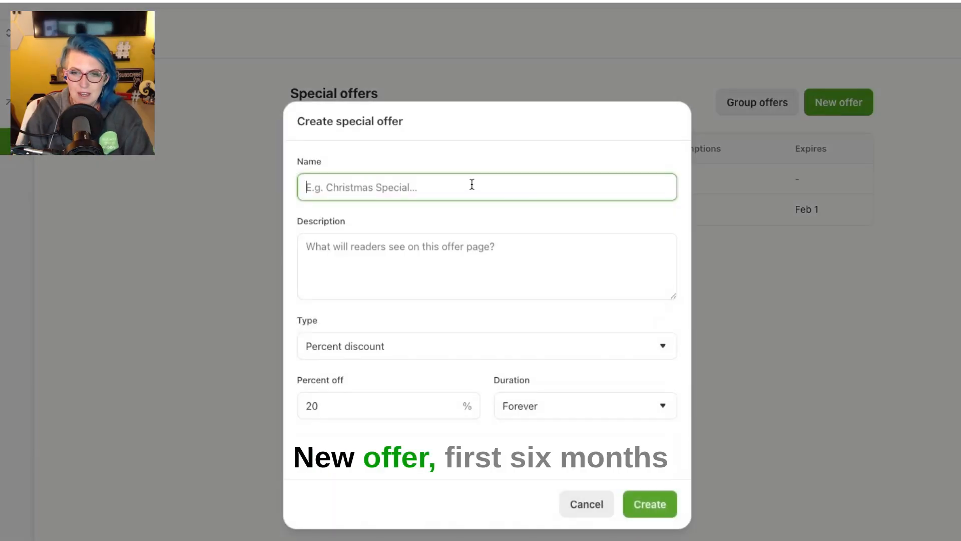
type("First Six Mon")
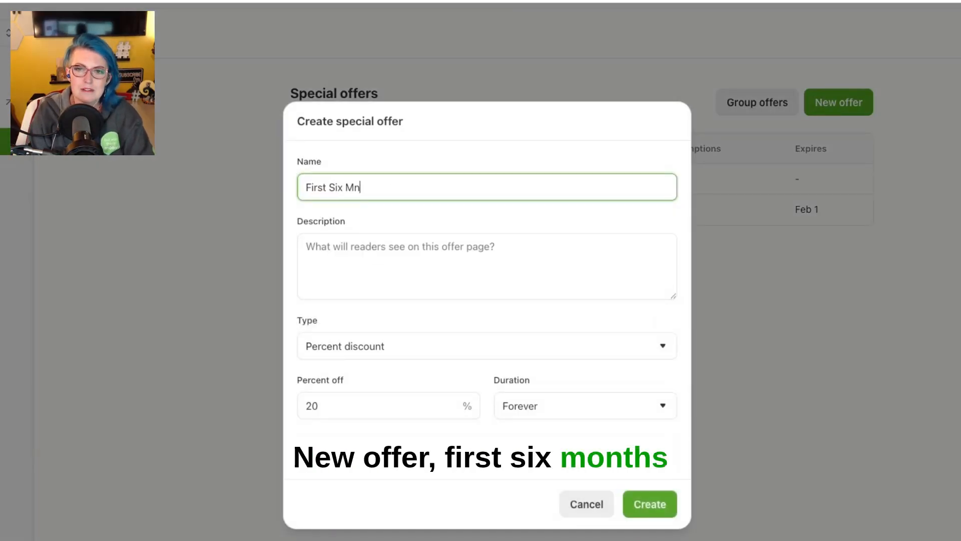
type("ths Paid Subscriber")
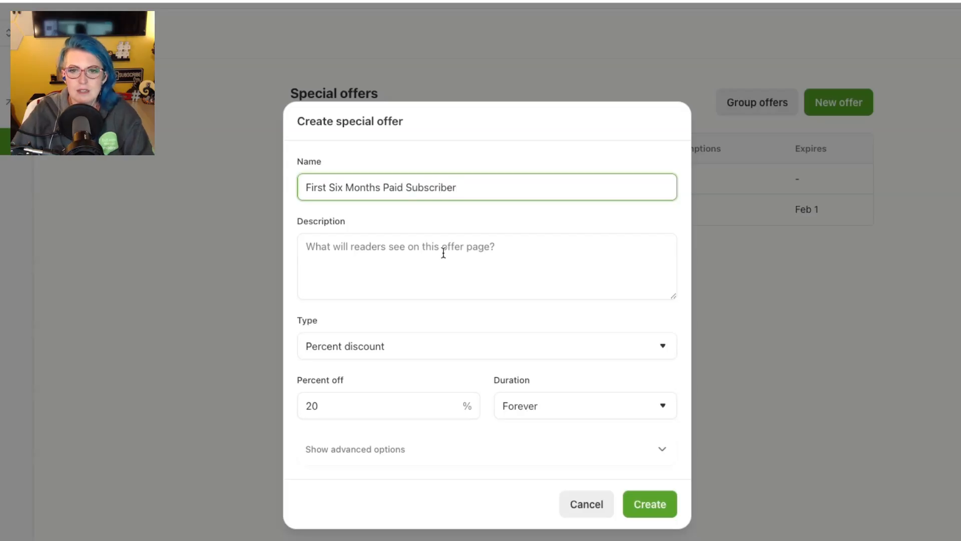
Enter the description "Become a paid subscriber of But Wait, There's Moore and receive 50% off for 12 months!" and set 50% off for 12 months
left_click(444, 252)
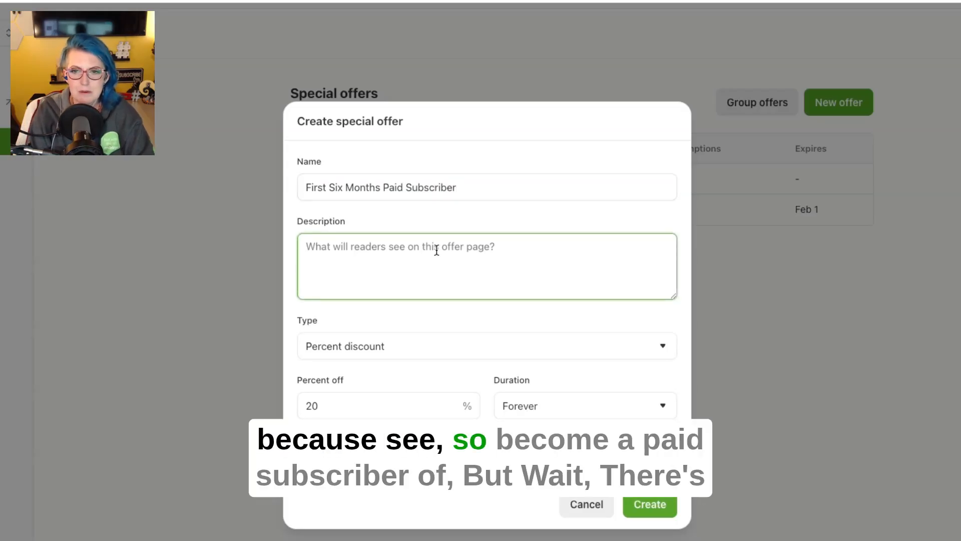
type("Become a paid ")
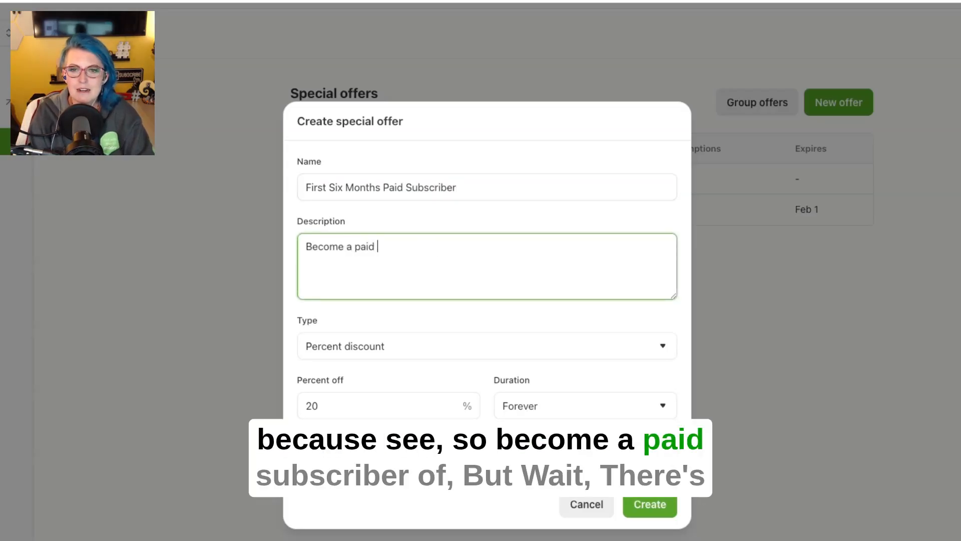
type("subscriber of But W")
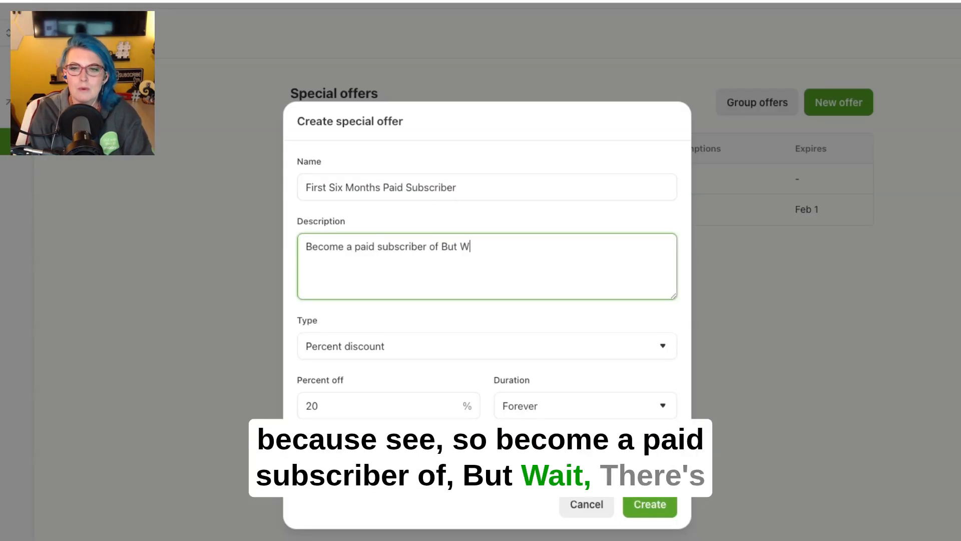
type("ait, There's Moore and")
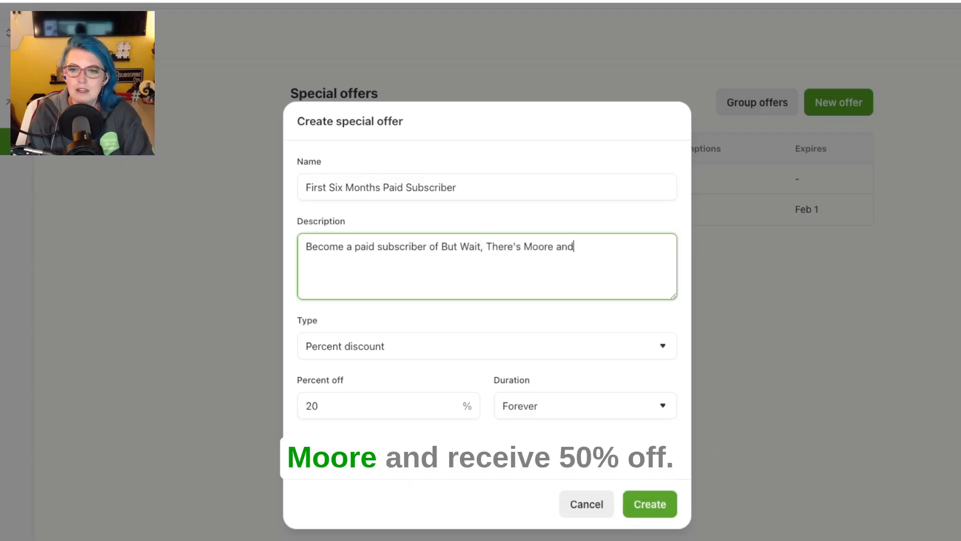
type(" receive 50% off")
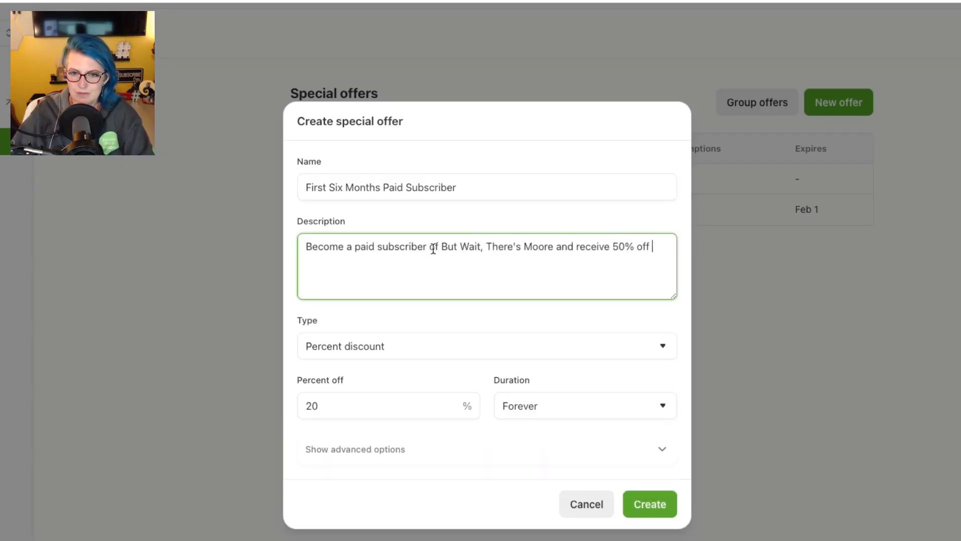
left_click(303, 408)
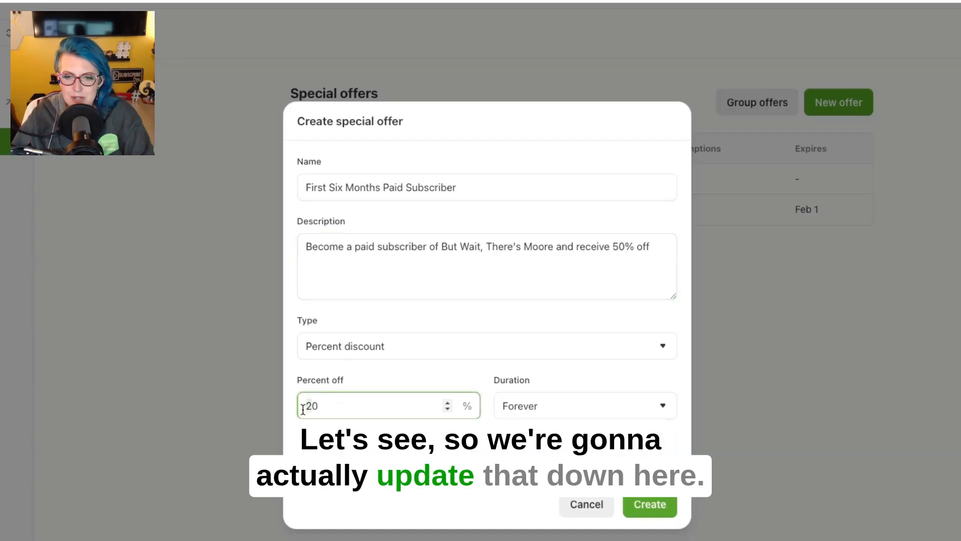
Change the offer type to Free trial with a duration of 180 days free
left_click(337, 347)
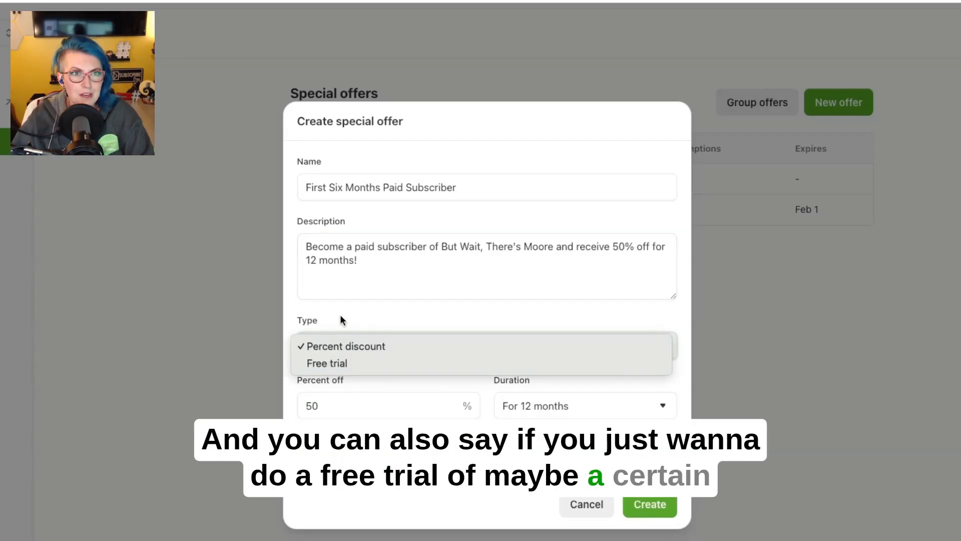
left_click(340, 315)
left_click(343, 345)
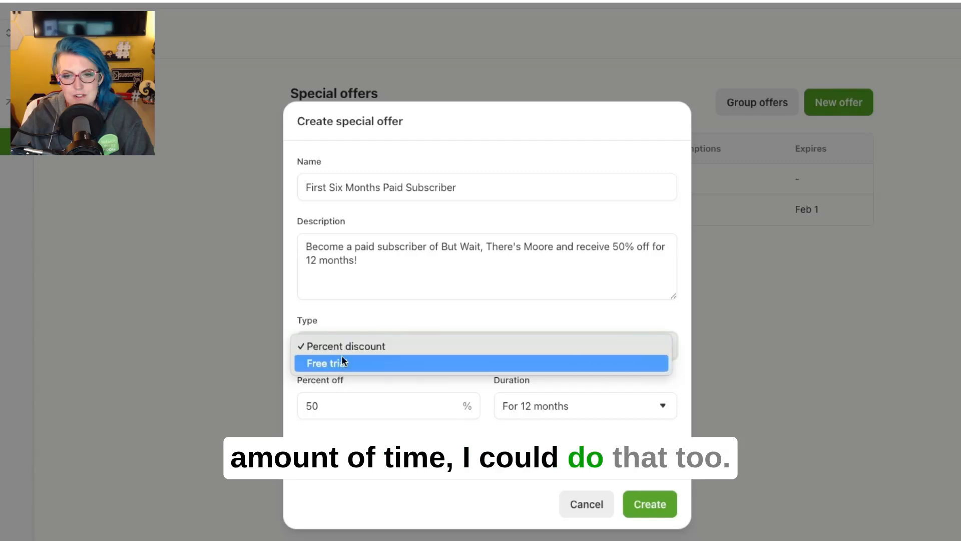
left_click(341, 361)
left_click(346, 402)
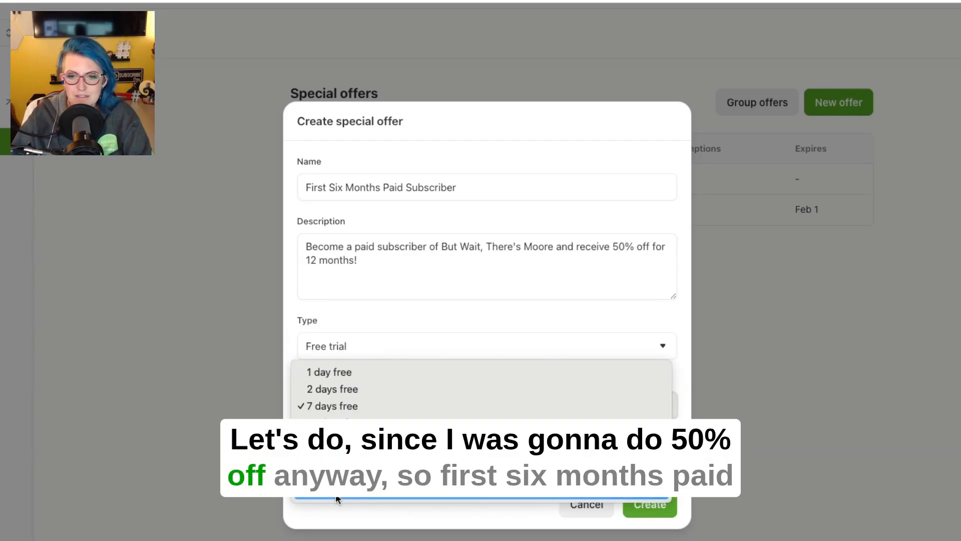
left_click(337, 497)
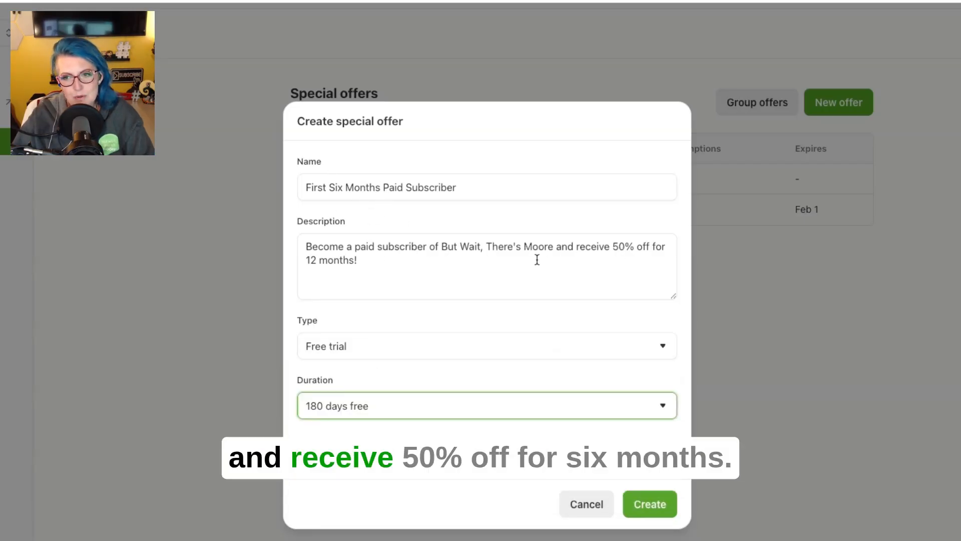
Replace "12" with "six" in the offer description so it reads "six months!"
double_click(313, 262)
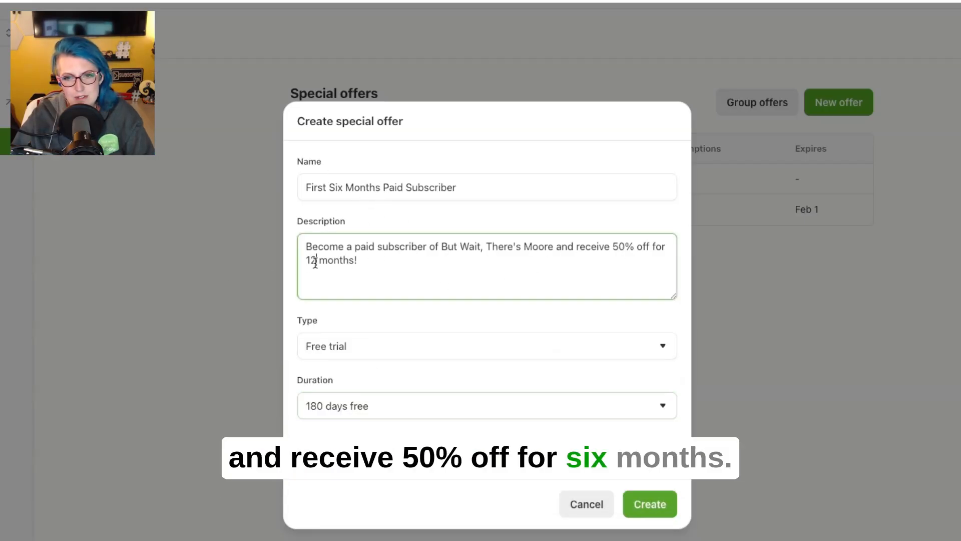
type("six")
left_click(369, 319)
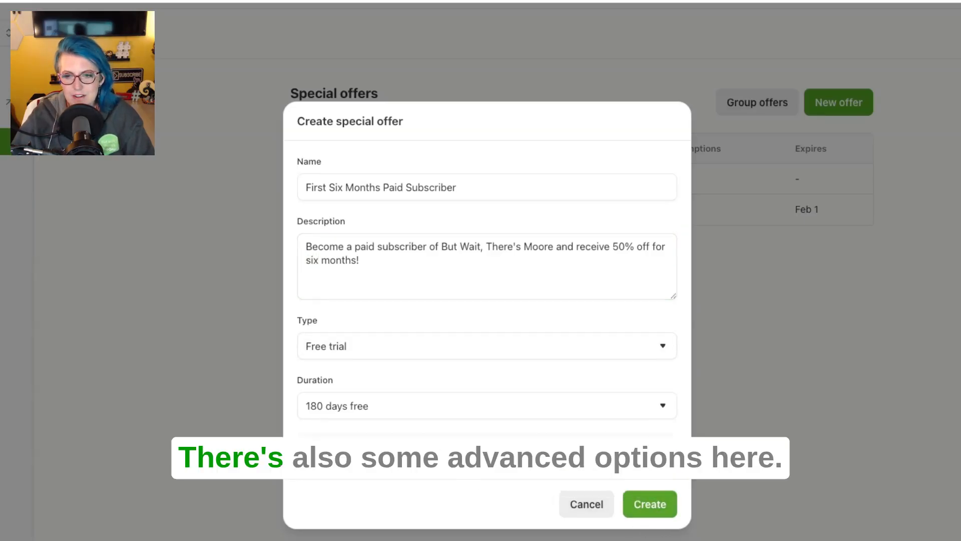
Enable a custom end date in the offer's advanced options and choose June 30, 2026
left_click(509, 449)
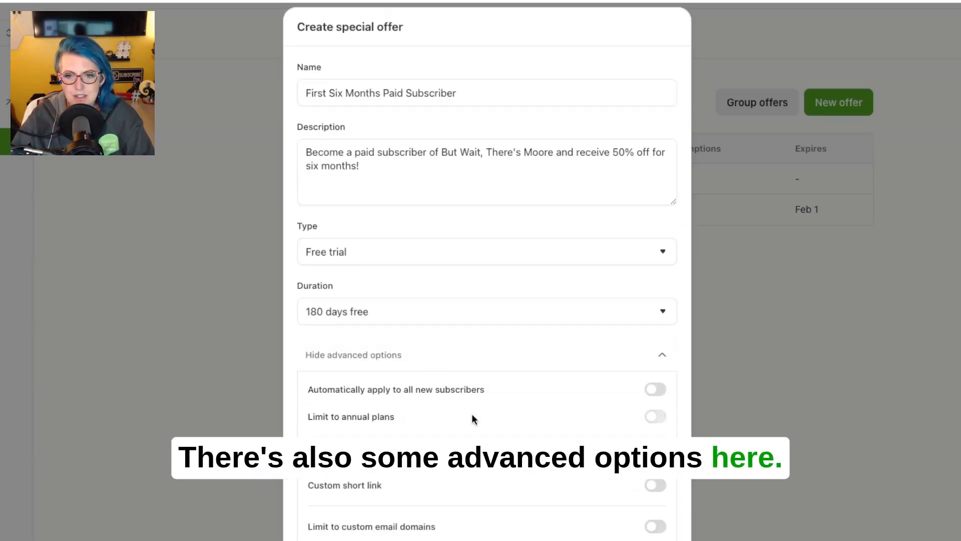
scroll(471, 414, "down", 1)
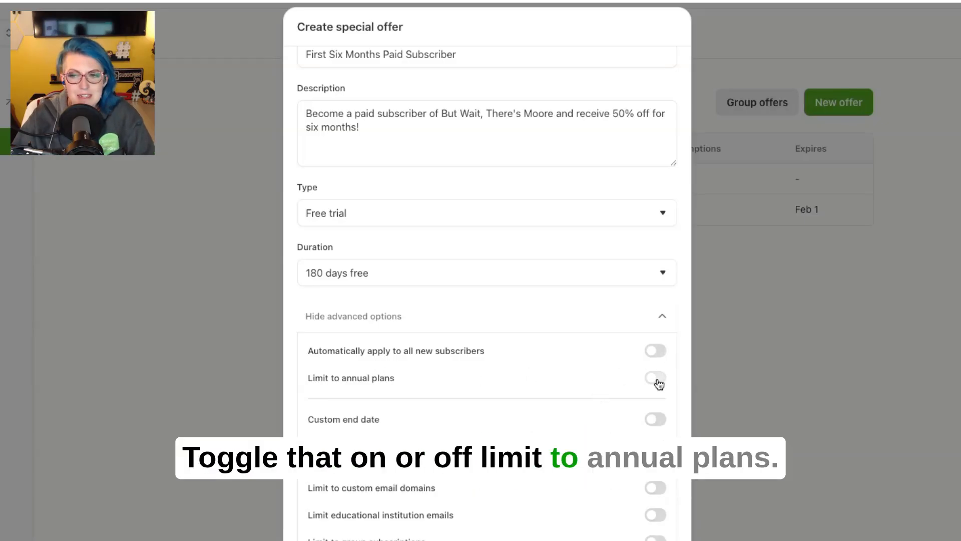
left_click(655, 420)
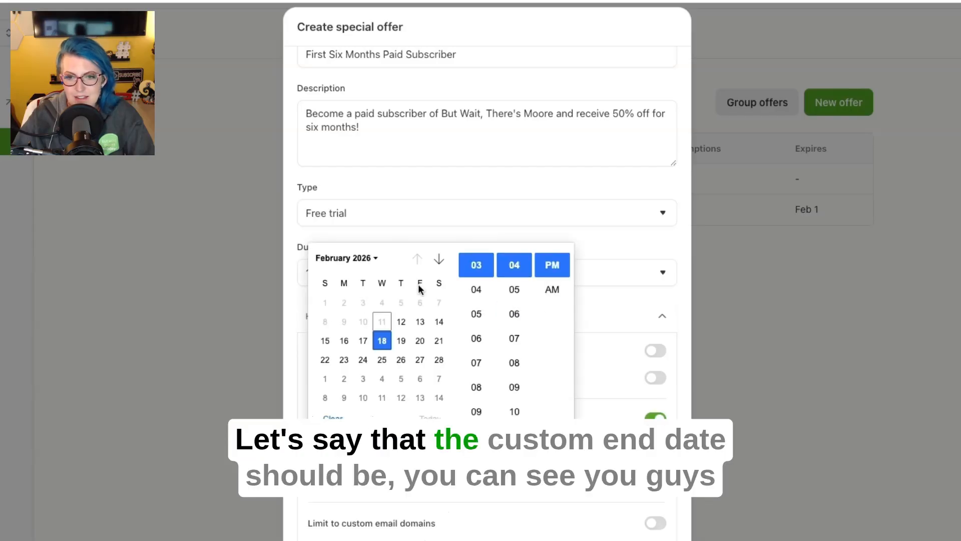
left_click(438, 259)
left_click(439, 259)
left_click(438, 259)
left_click(438, 259)
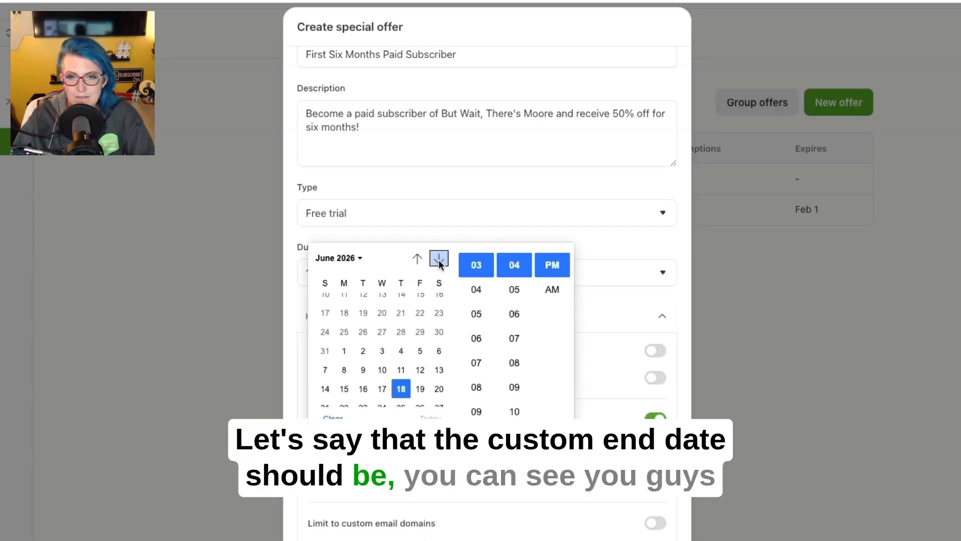
left_click(365, 380)
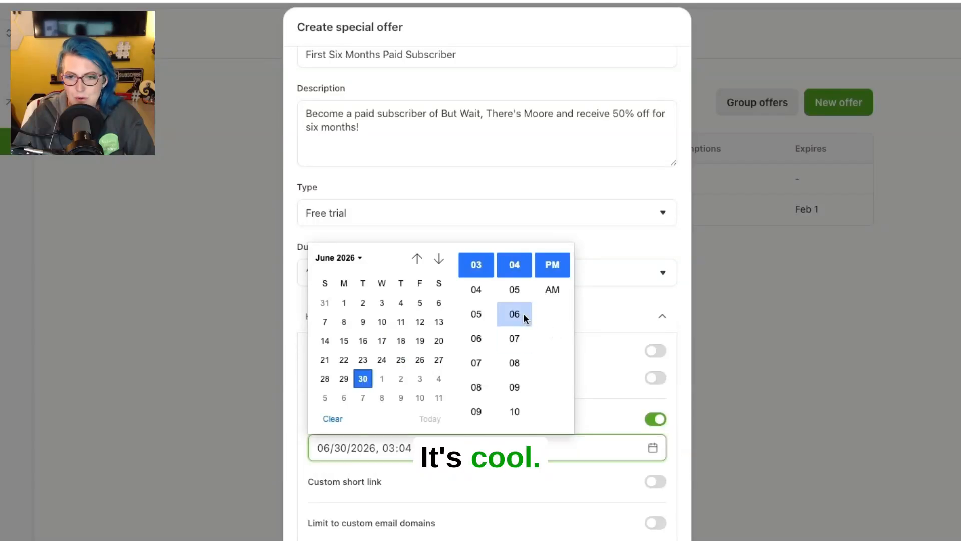
Set the time of the custom end date to 11:59 PM and close the date picker
scroll(490, 395, "down", 2)
left_click(478, 336)
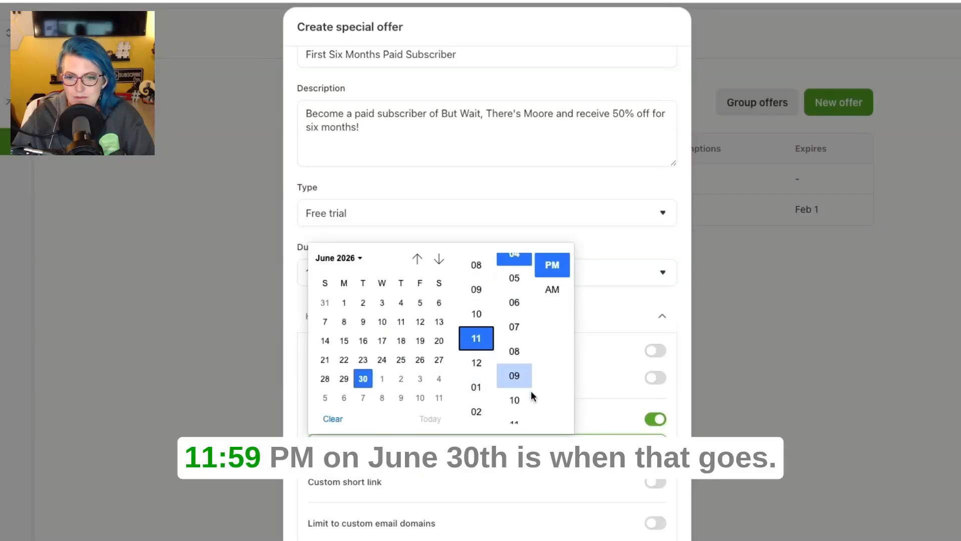
scroll(531, 395, "down", 10)
left_click(514, 363)
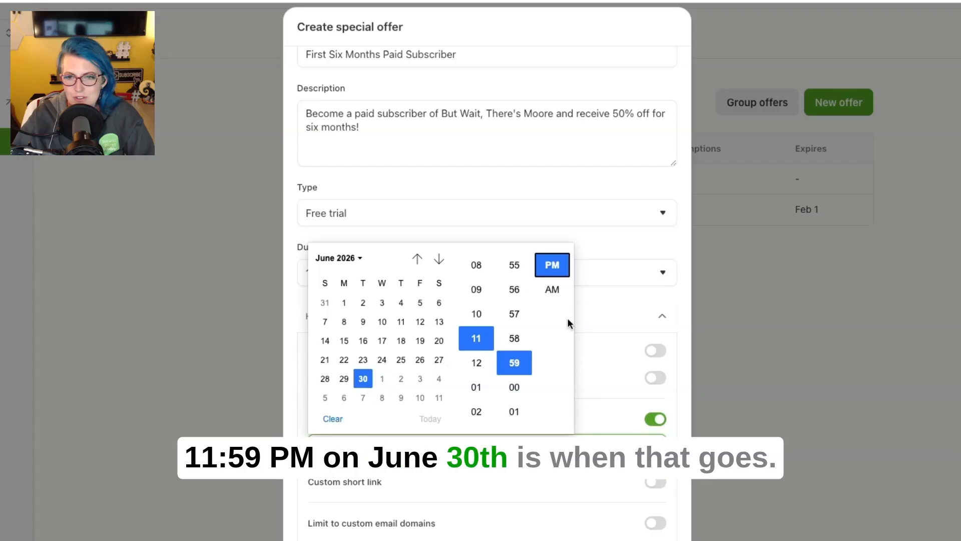
left_click(597, 308)
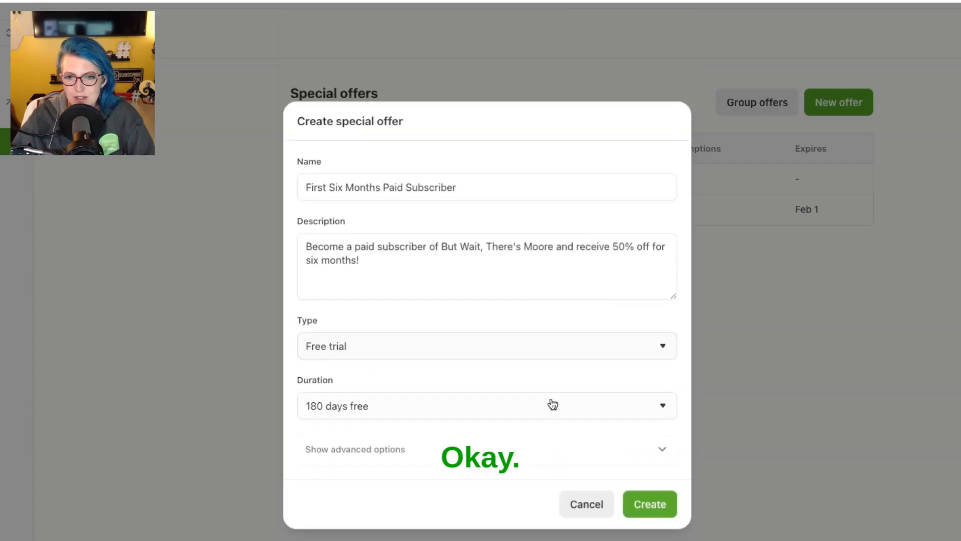
Enable the offer's custom short link and enter "first-six-months-free" as its ending
left_click(663, 447)
scroll(532, 360, "down", 3)
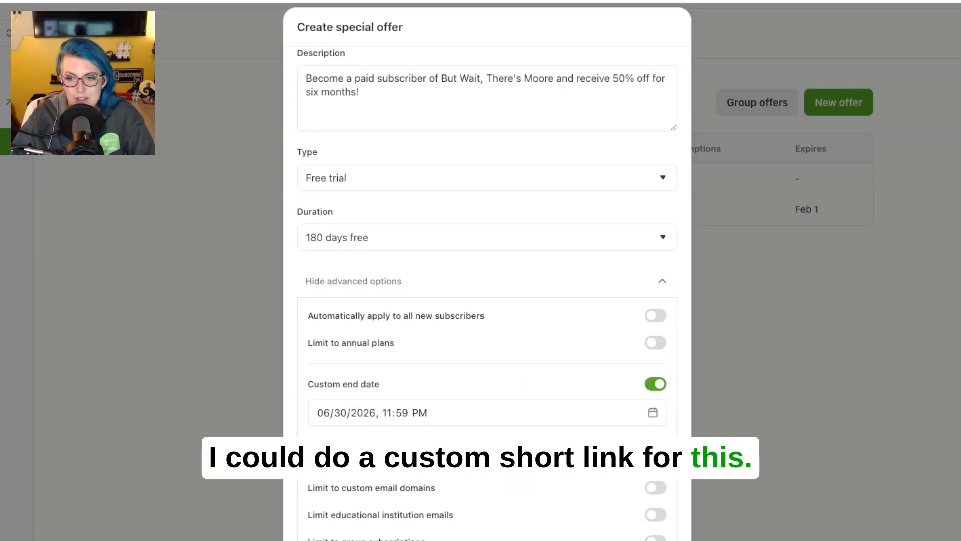
left_click(655, 446)
left_click(520, 478)
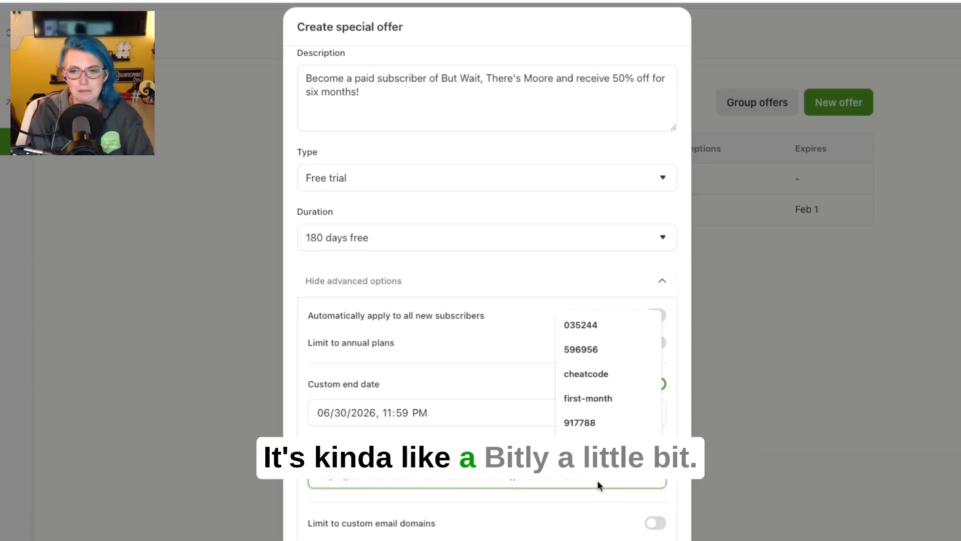
type("fir")
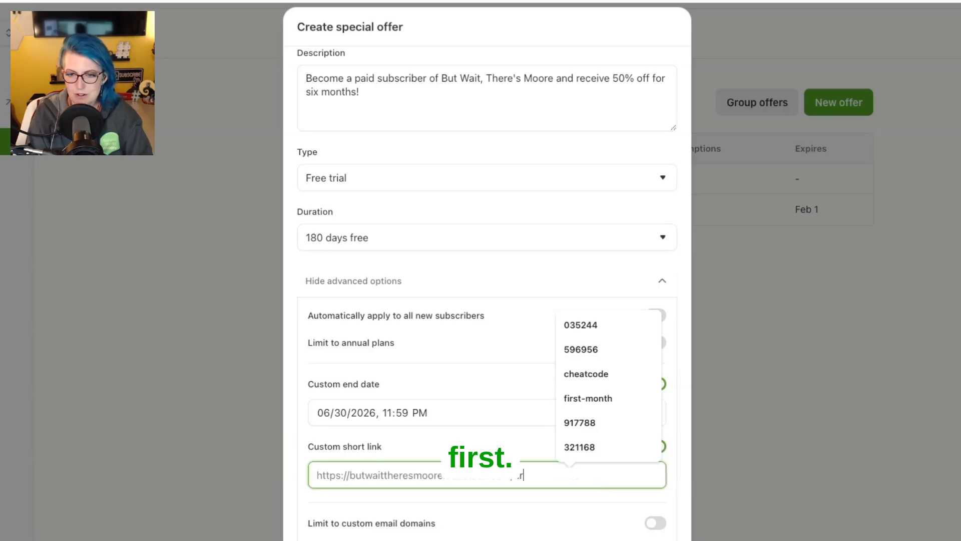
type("st-s")
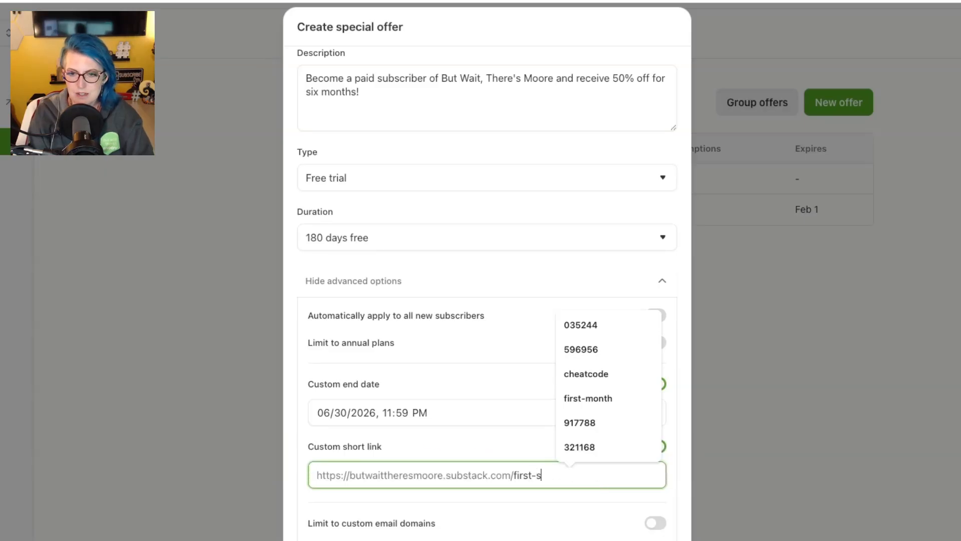
type("ix-months")
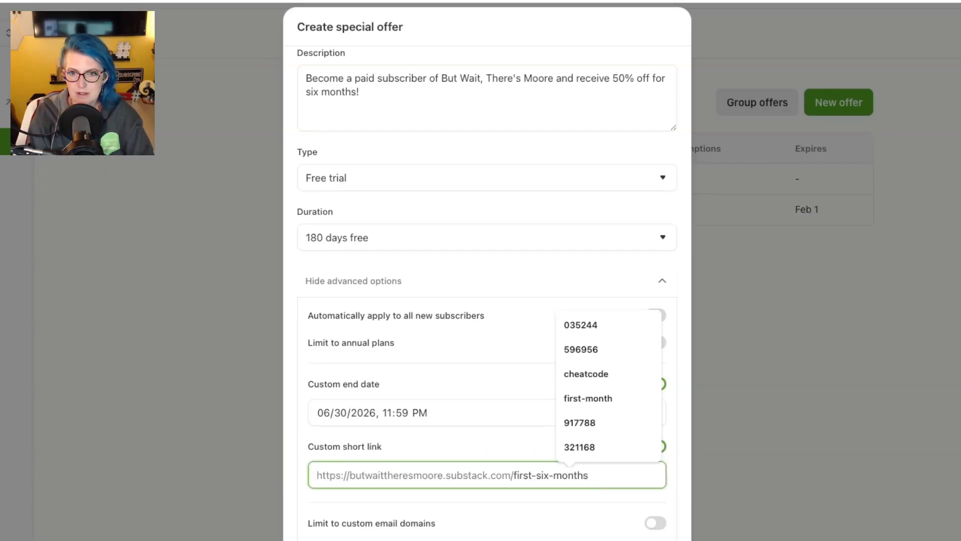
type("-free")
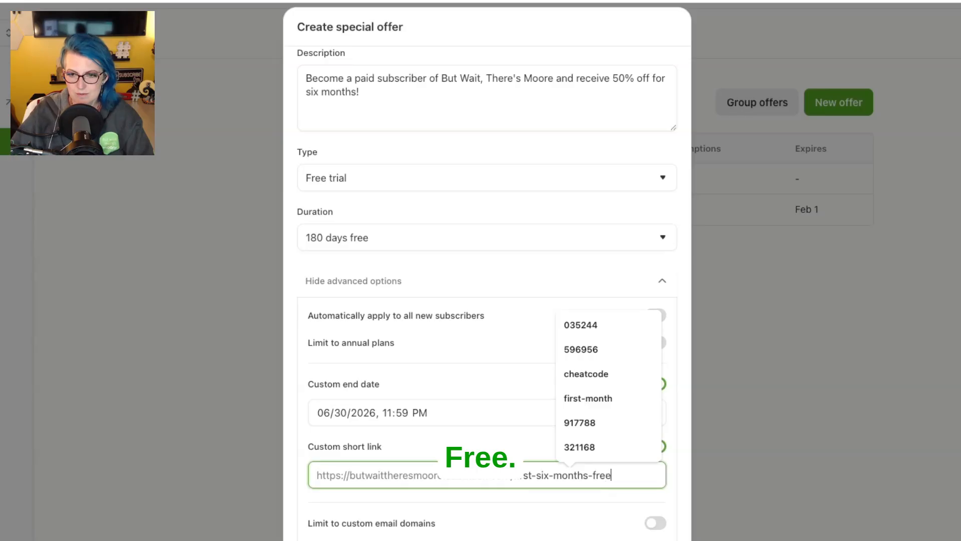
left_click(527, 453)
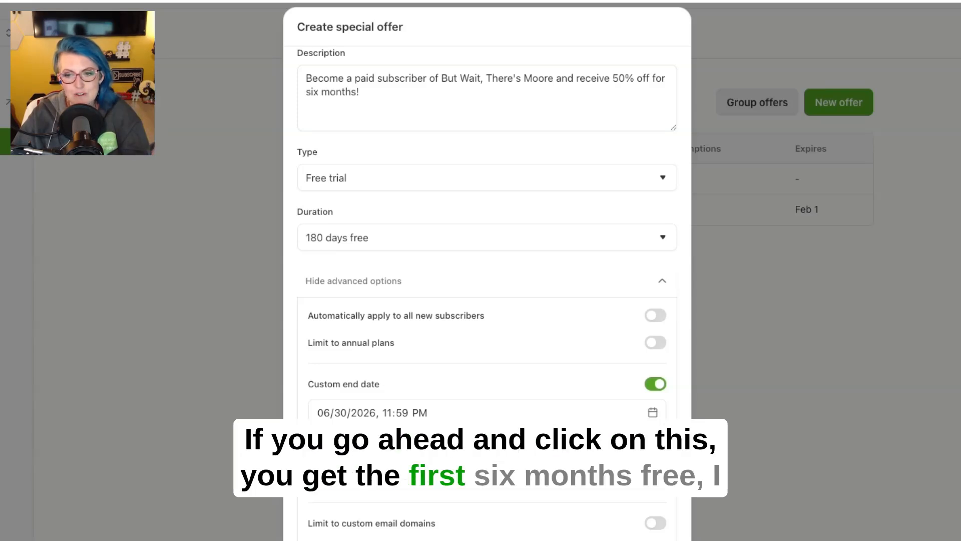
Create the offer with its short link ending changed to "firstsixmonthsfree" and return to the plan and benefit settings
scroll(487, 300, "down", 1)
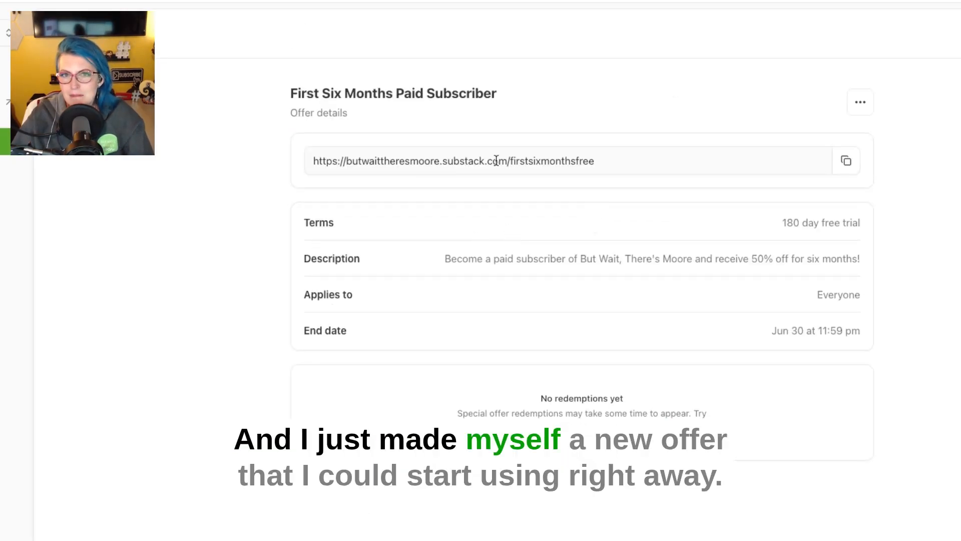
key("alt+Left")
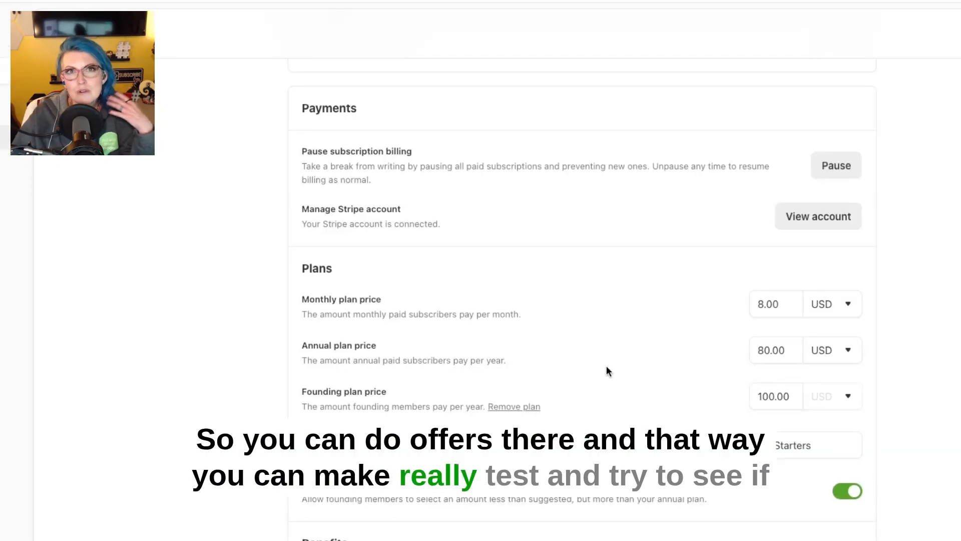
scroll(582, 300, "down", 4)
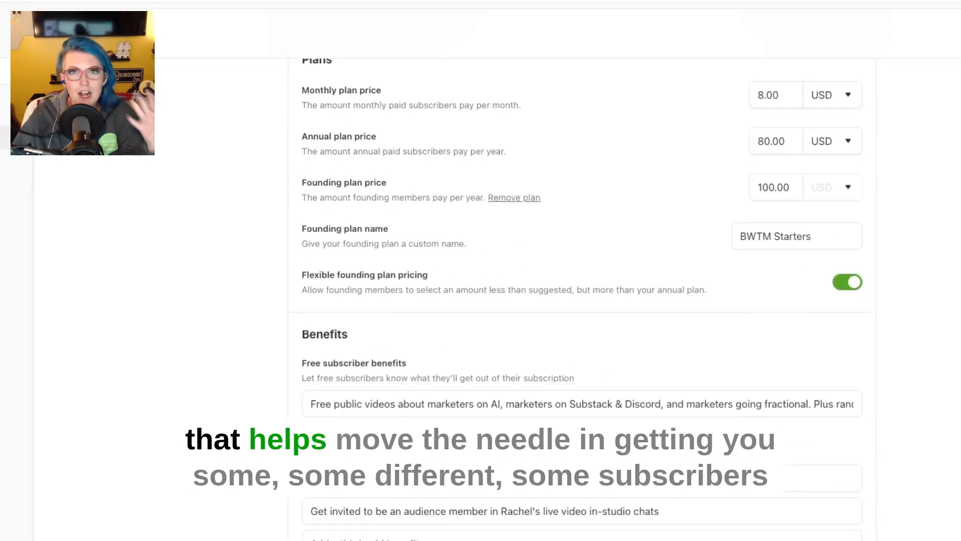
Open the page for gifting paid subscriptions and examine the subscription types available when adding subscribers by email, leaving the type unchanged
scroll(581, 300, "down", 5)
scroll(581, 300, "down", 10)
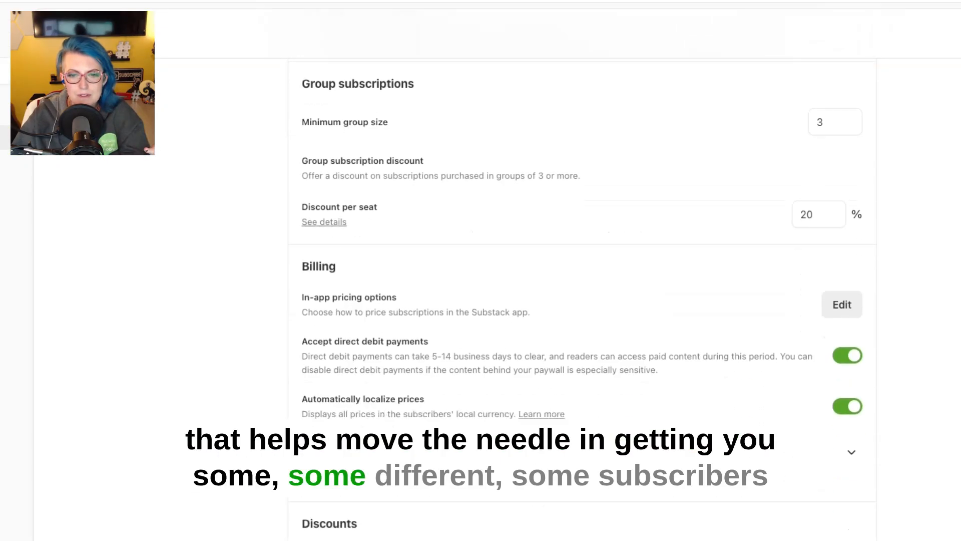
scroll(593, 422, "down", 5)
scroll(594, 422, "up", 1)
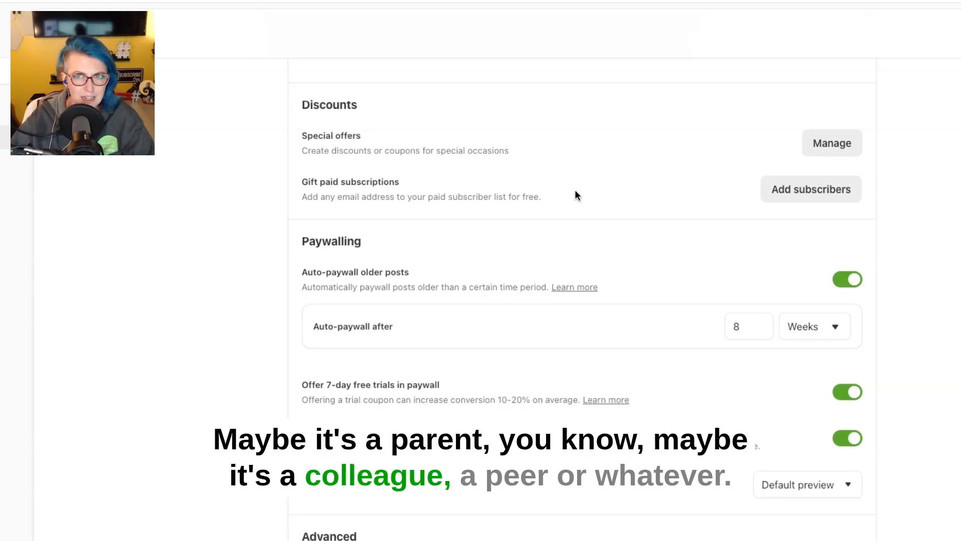
left_click(800, 190)
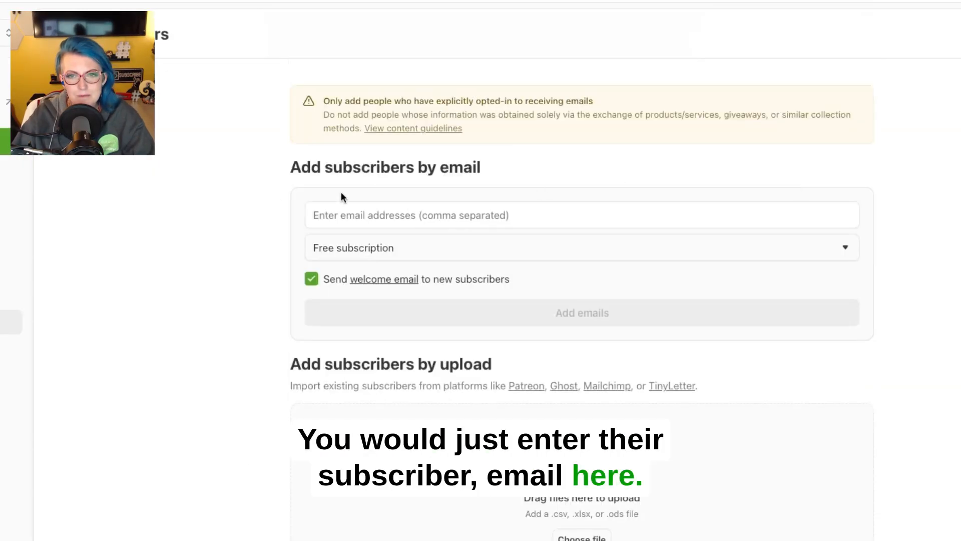
left_click(354, 247)
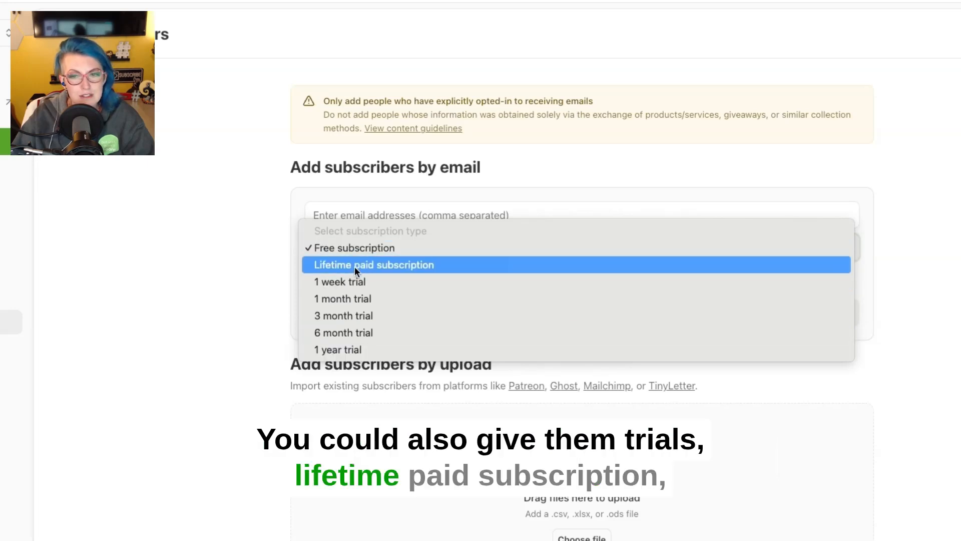
left_click(259, 218)
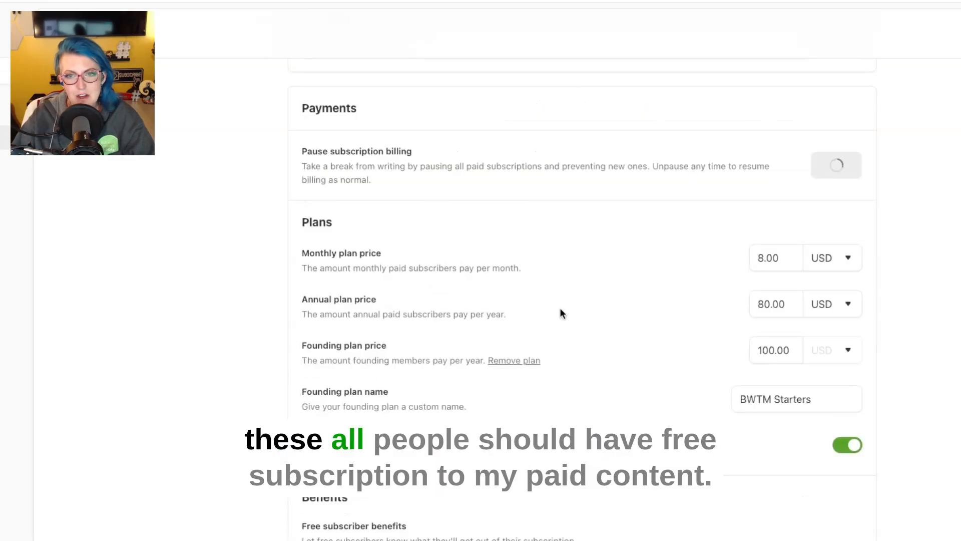
Review the paywalling settings and read the help article on automatically paywalling older posts
scroll(688, 371, "down", 15)
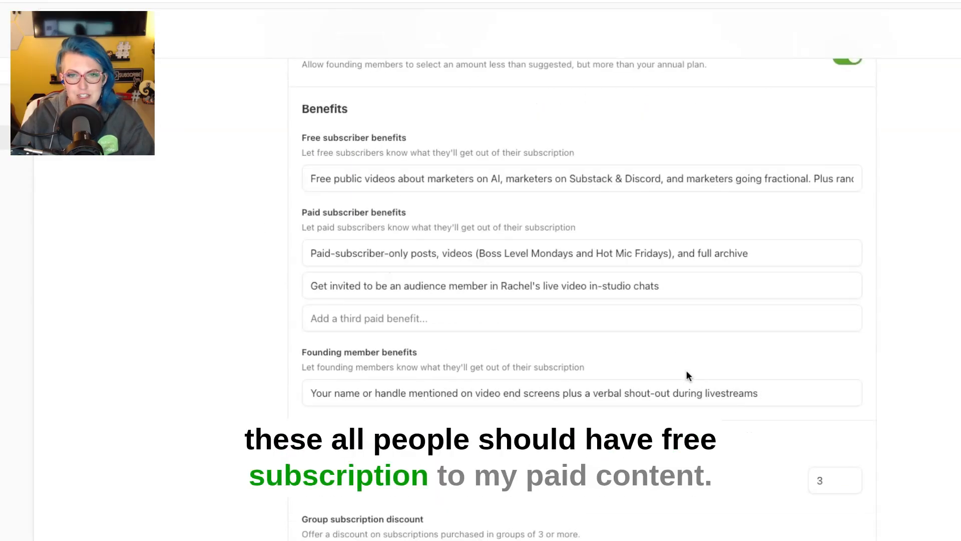
scroll(687, 373, "down", 8)
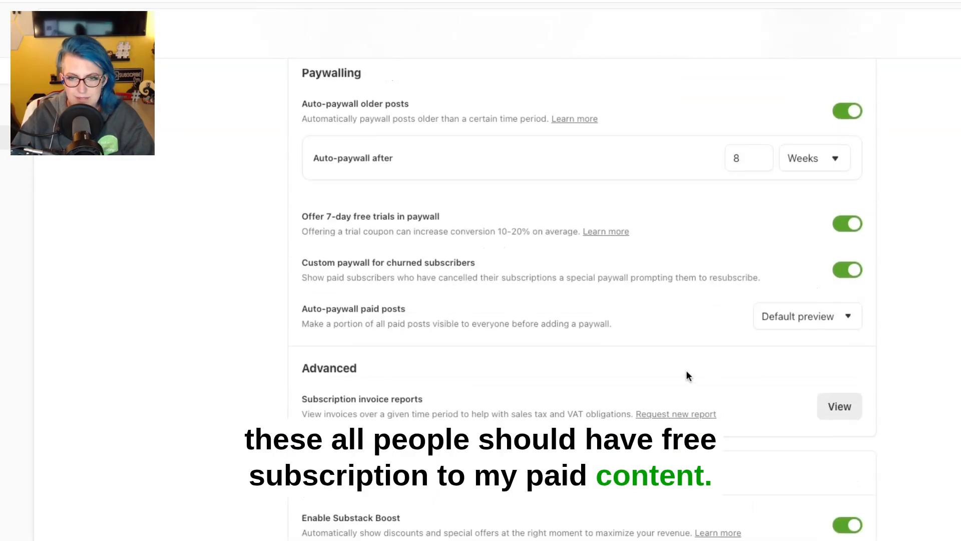
scroll(686, 370, "up", 6)
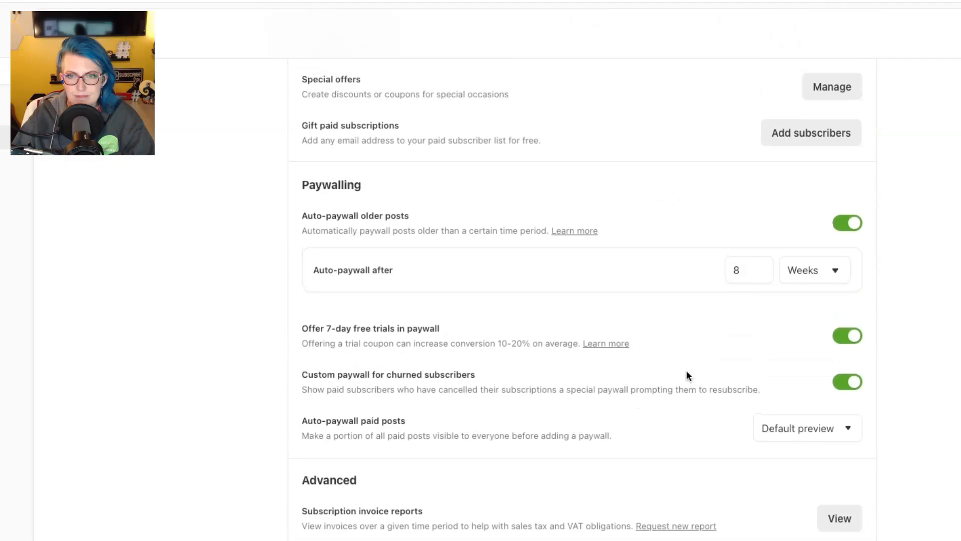
scroll(686, 373, "down", 3)
scroll(686, 371, "up", 1)
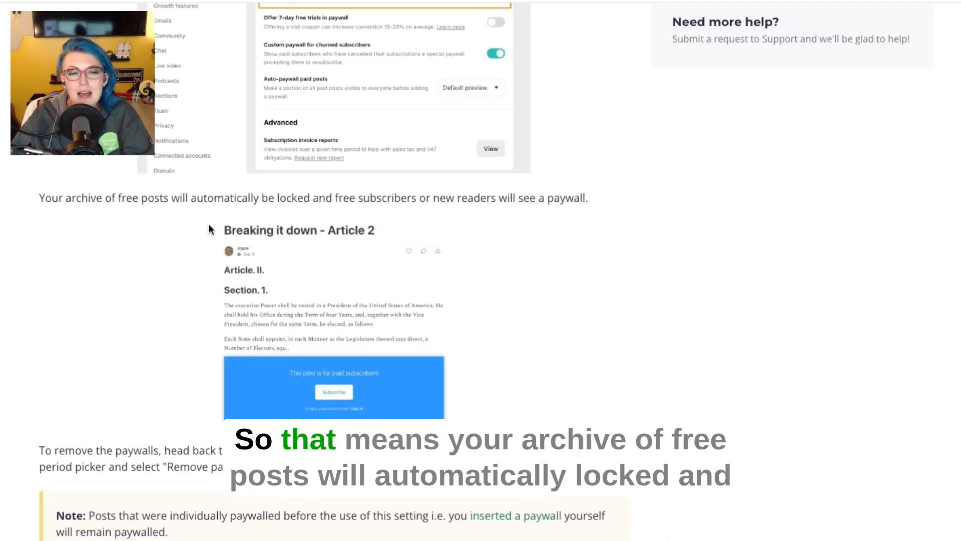
scroll(208, 230, "down", 2)
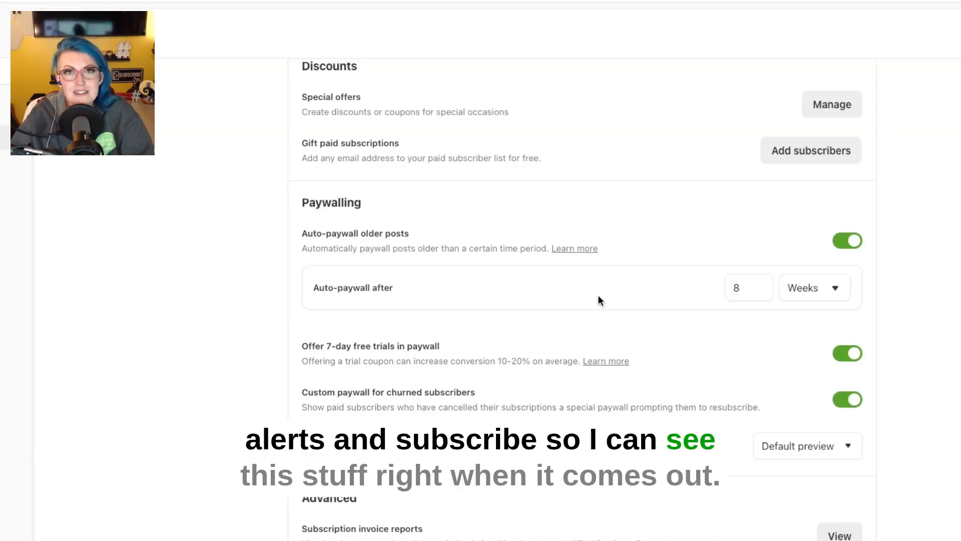
Check the preview length options for auto-paywalling paid posts and keep Default preview
scroll(583, 321, "down", 3)
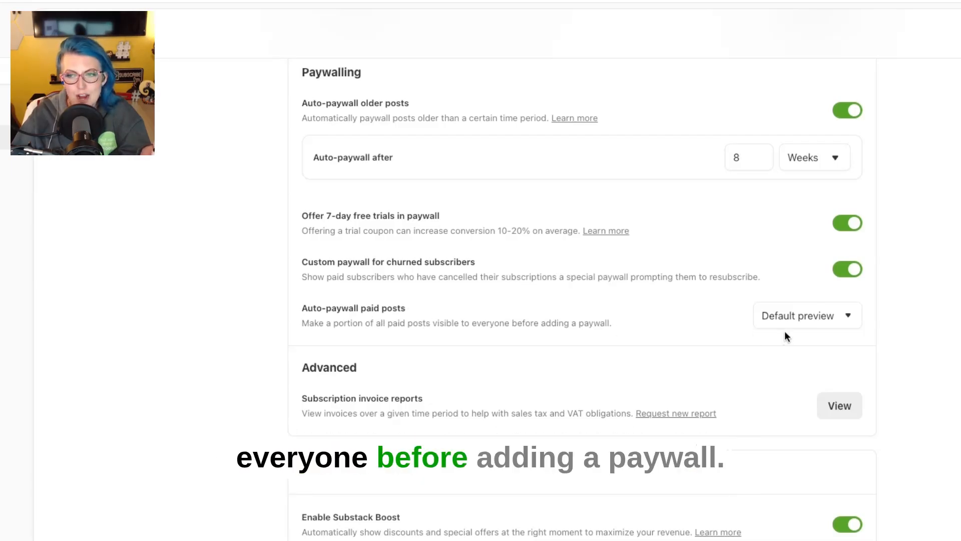
left_click(847, 317)
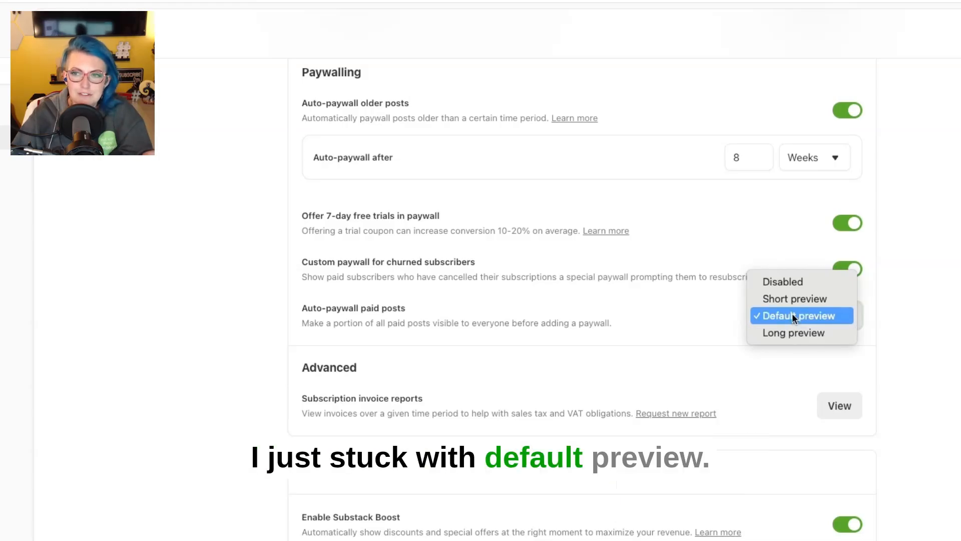
left_click(696, 319)
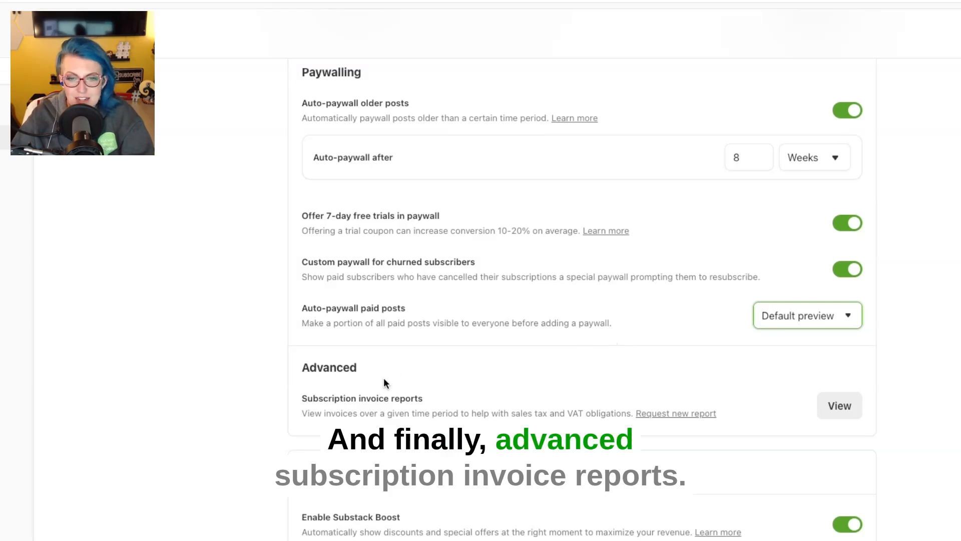
View the subscription invoice reports, open the request form for a new report and close it without requesting one
scroll(384, 383, "down", 3)
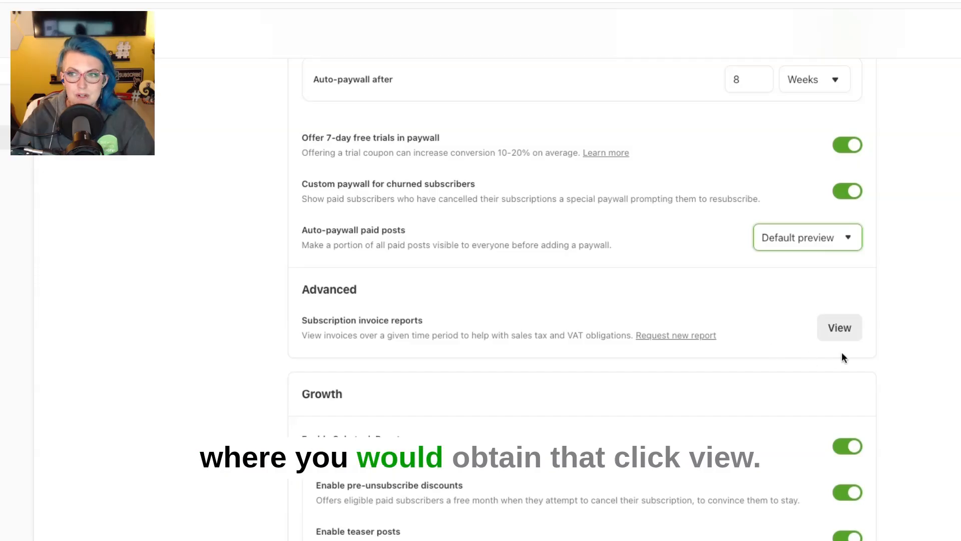
left_click(829, 335)
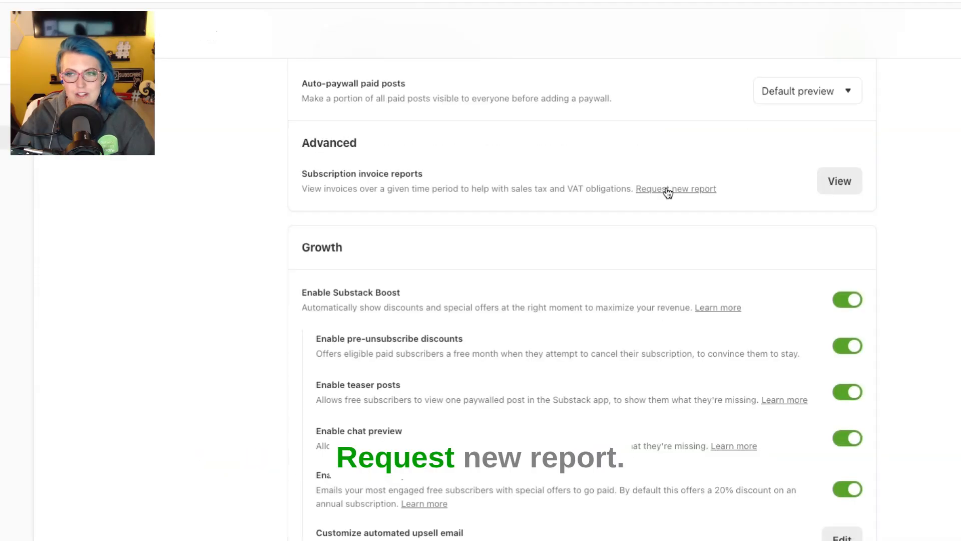
left_click(665, 189)
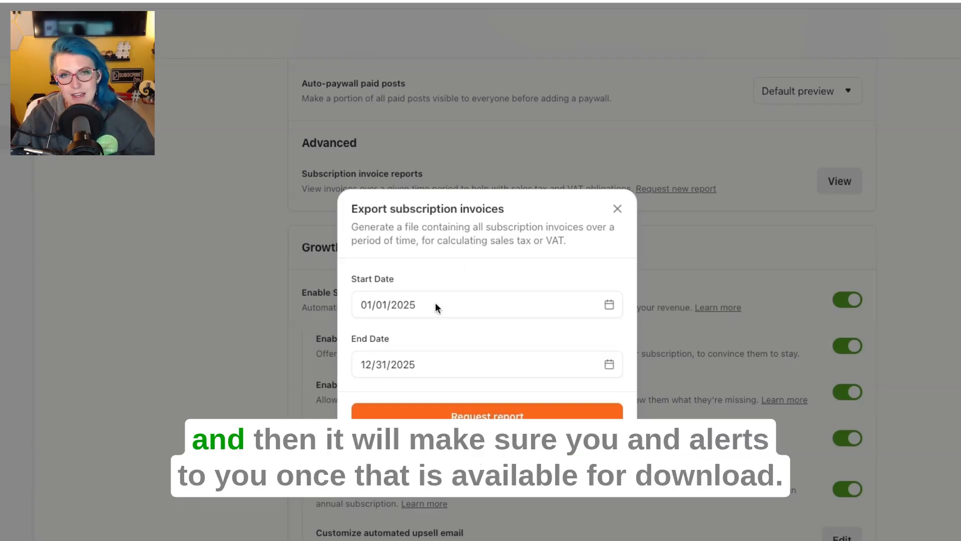
left_click(618, 208)
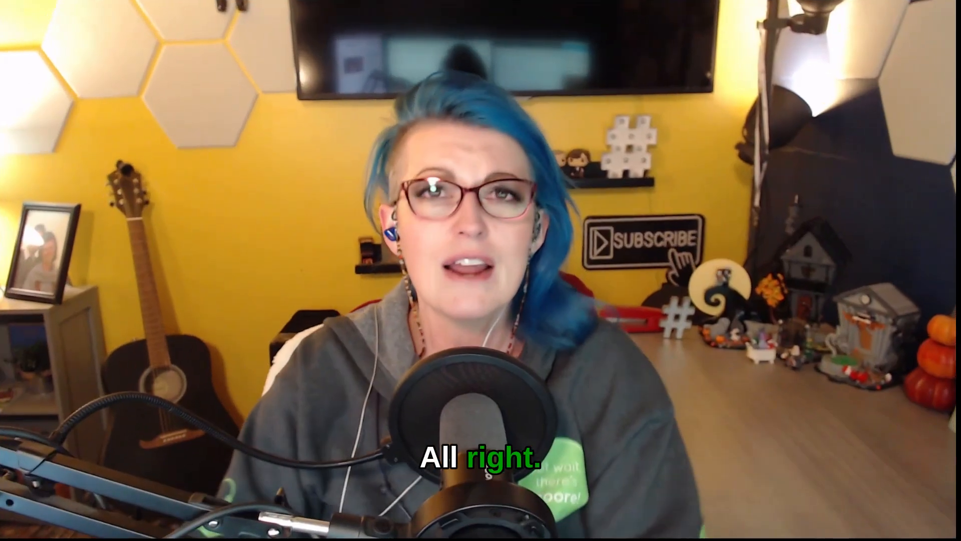